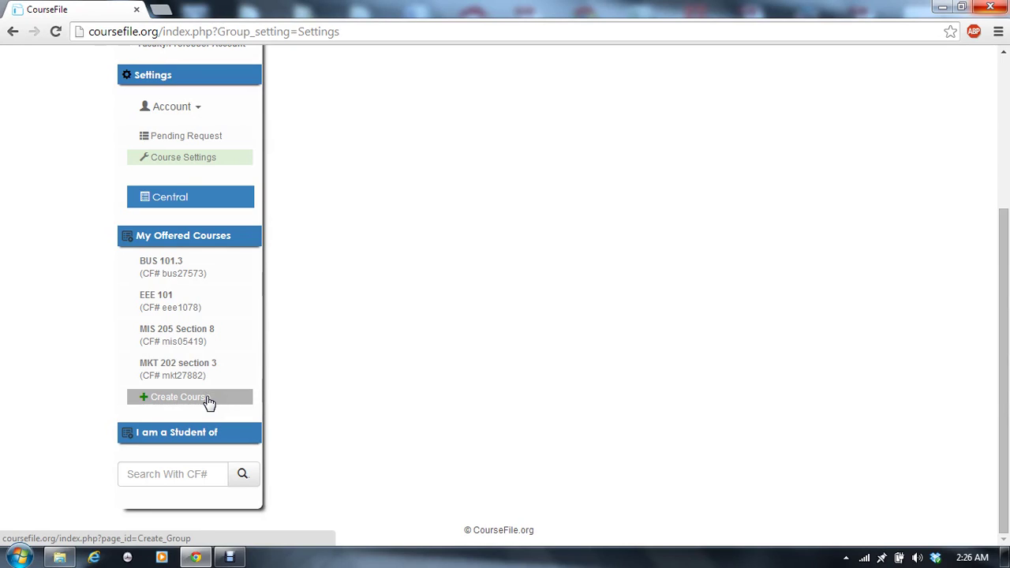
# Step: Create a new course named ENG 105
pyautogui.click(221, 399)
pyautogui.click(208, 398)
pyautogui.moveTo(144, 400); pyautogui.dragTo(171, 396)
pyautogui.click(170, 397)
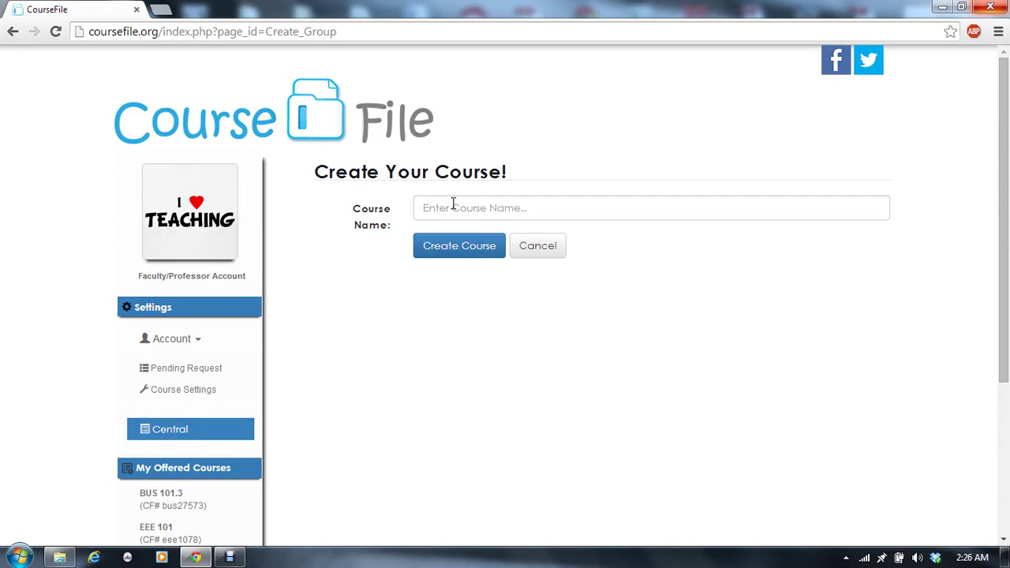
pyautogui.click(453, 205)
pyautogui.write('E')
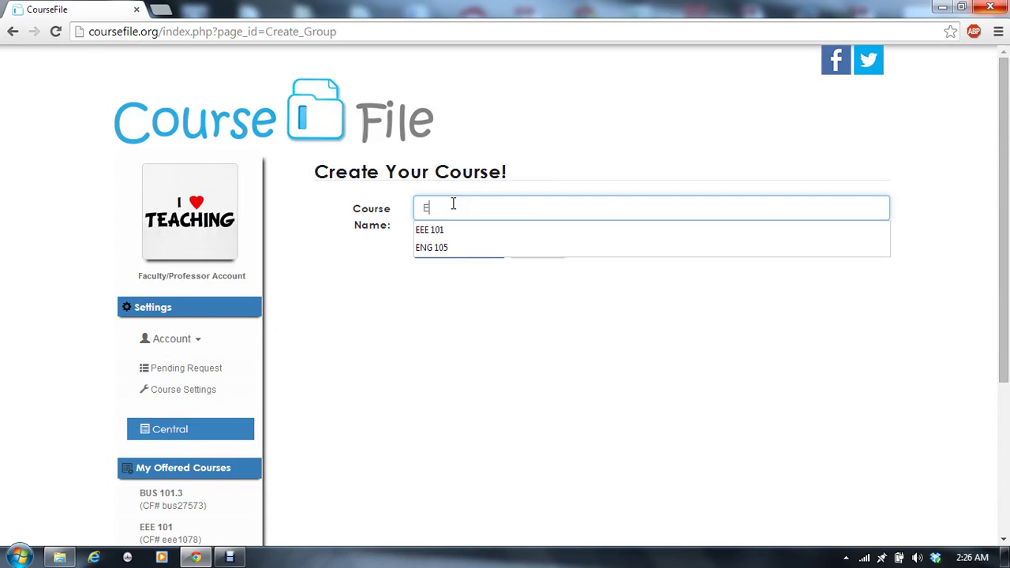
pyautogui.click(445, 244)
pyautogui.scroll(-2, 343, 284)
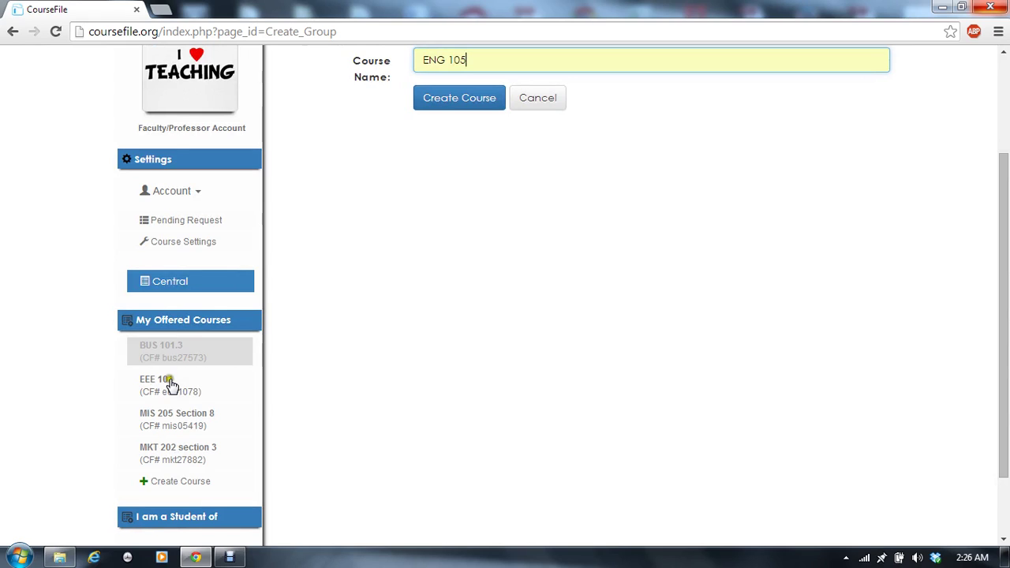
pyautogui.click(462, 102)
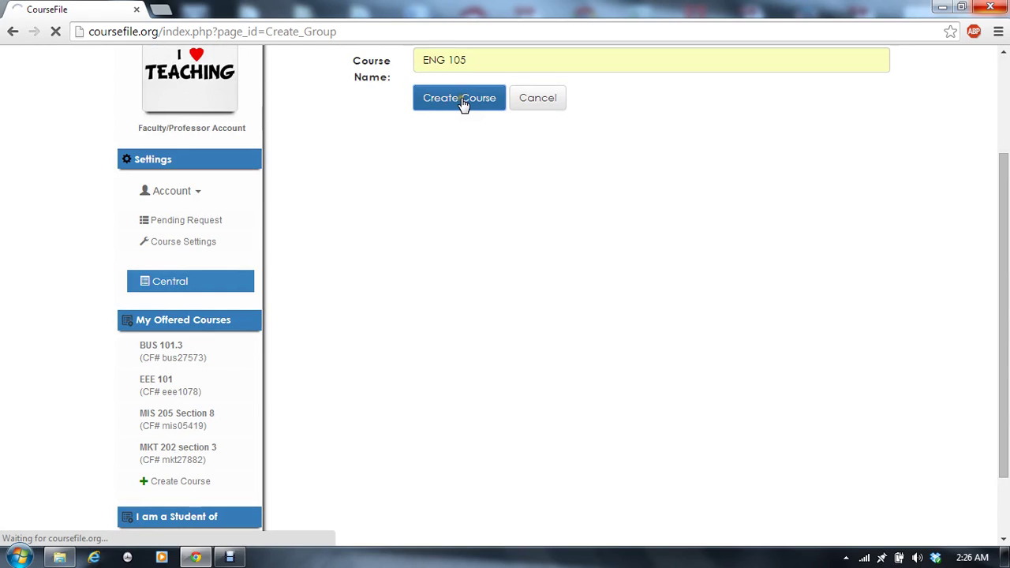
pyautogui.click(439, 129)
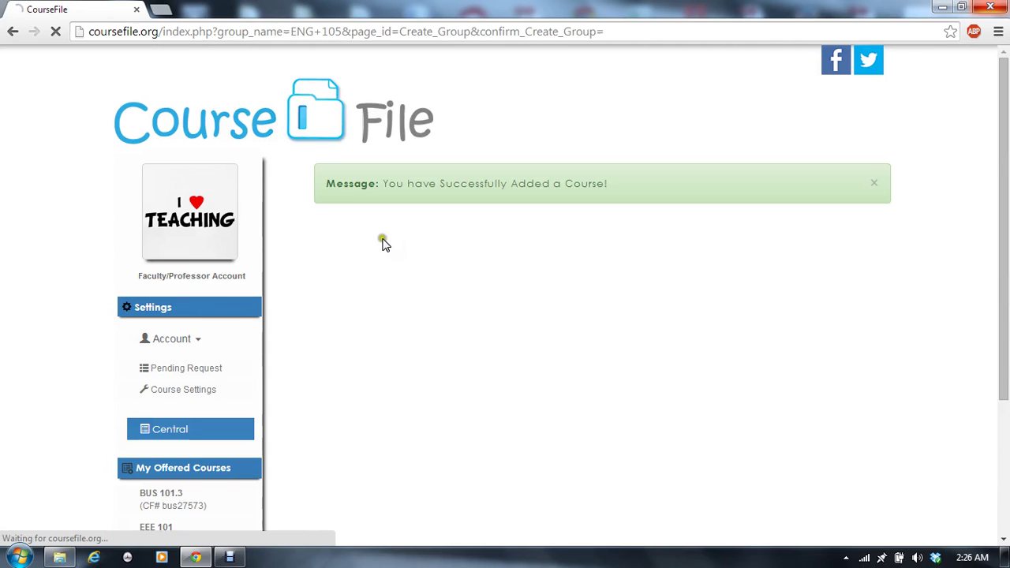
# Step: Check the offered courses list for the ENG 105 entry and dismiss the Windows performance notification
pyautogui.scroll(-3, 363, 268)
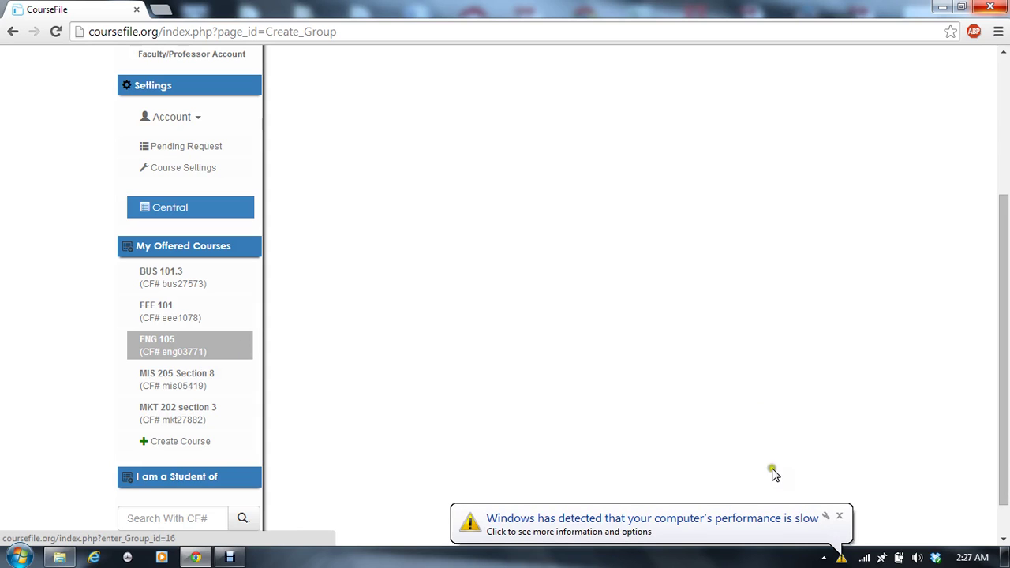
pyautogui.click(838, 516)
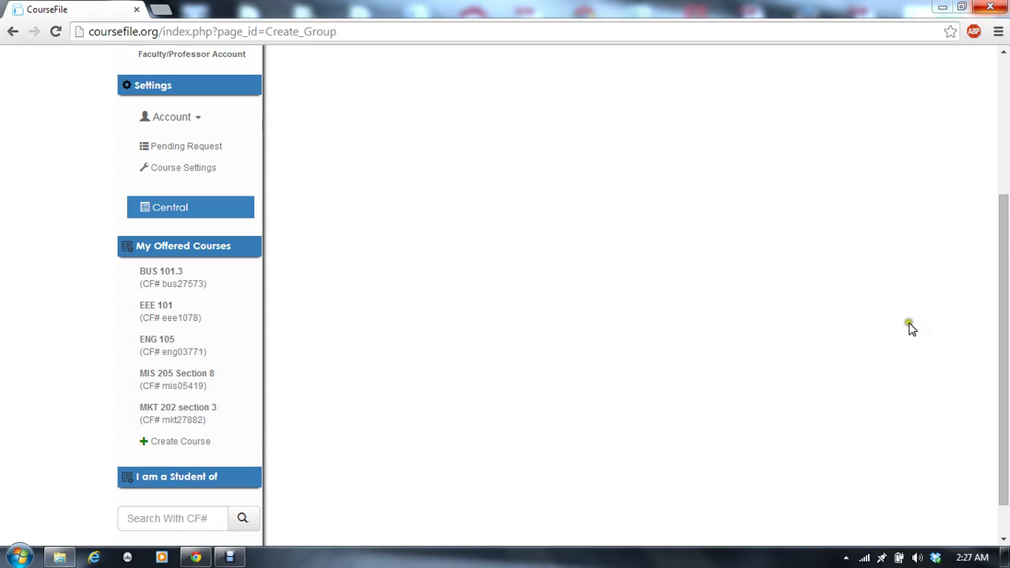
pyautogui.moveTo(1003, 320); pyautogui.dragTo(998, 377)
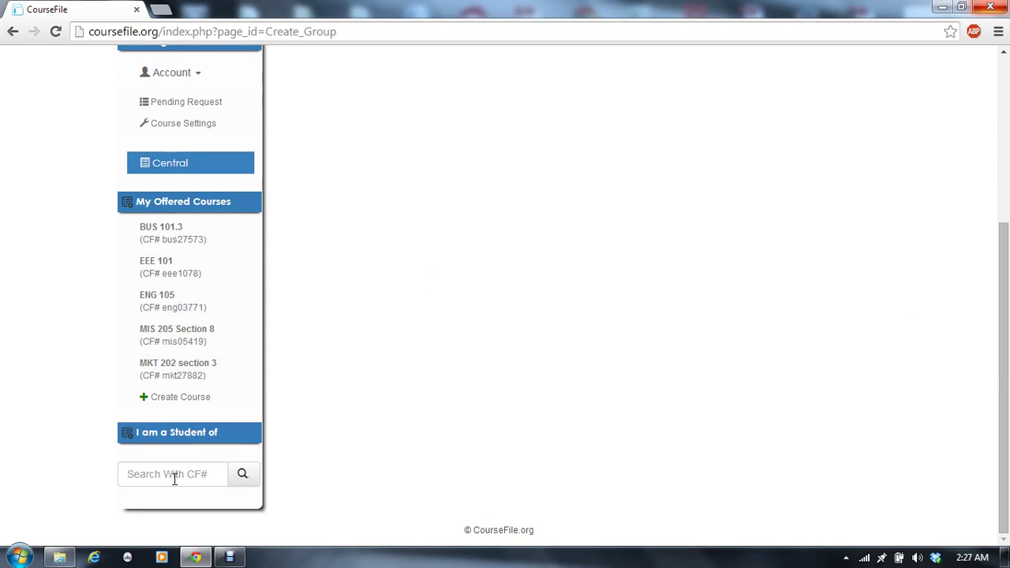
pyautogui.click(191, 306)
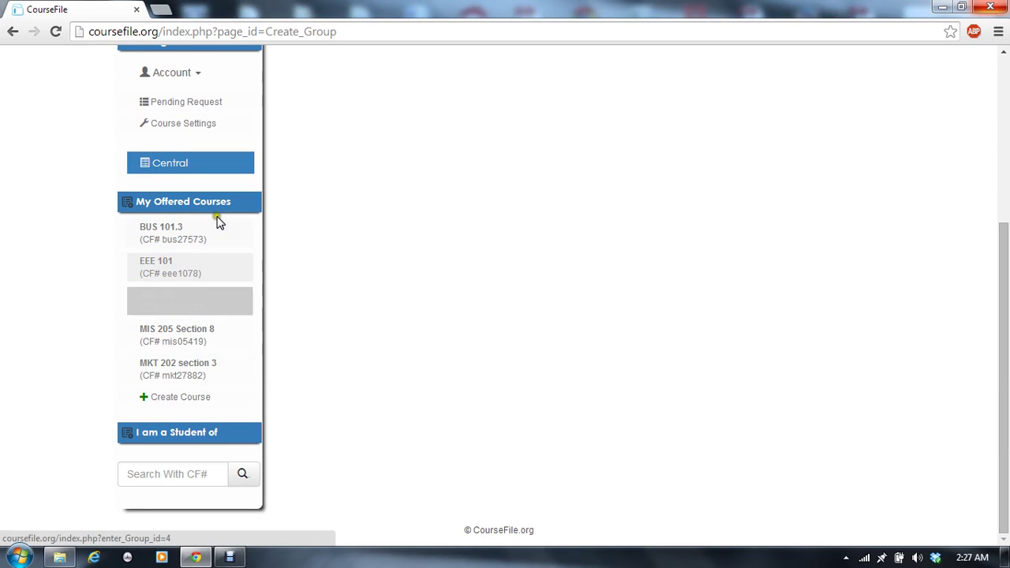
# Step: Open the pending course requests and review the request list of every offered course
pyautogui.click(187, 105)
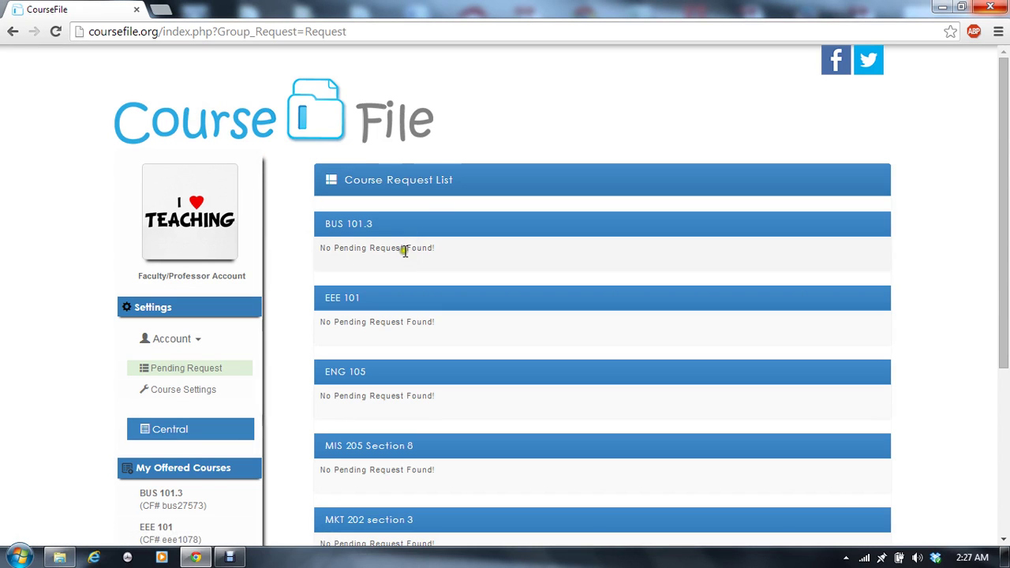
pyautogui.scroll(-2, 394, 272)
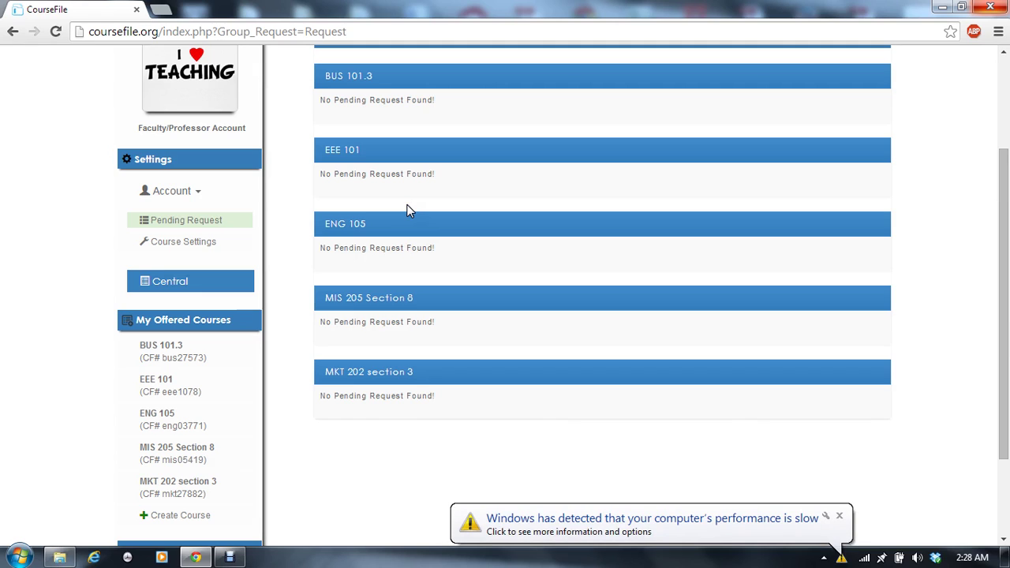
pyautogui.click(674, 485)
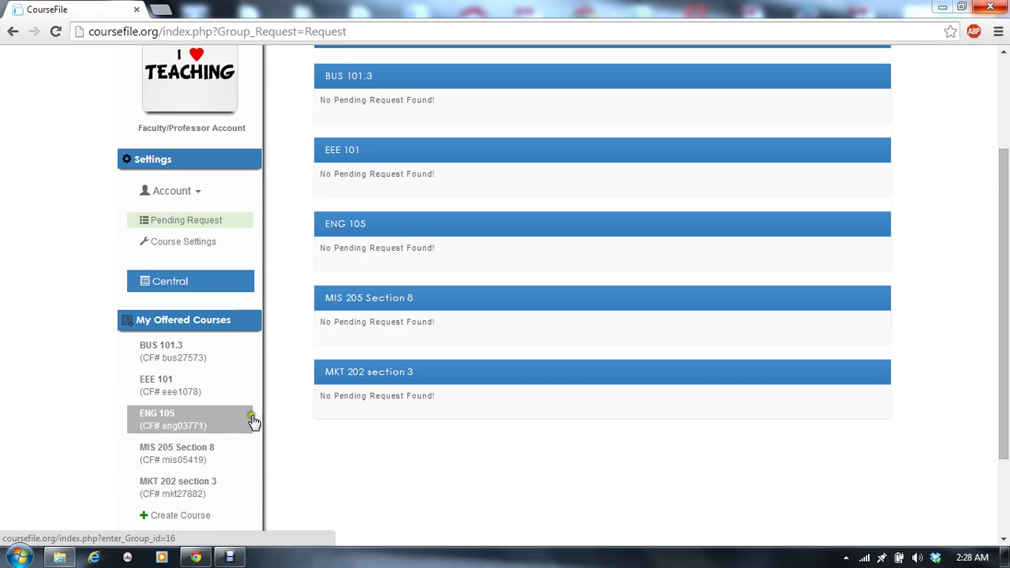
pyautogui.moveTo(1003, 216); pyautogui.dragTo(1003, 282)
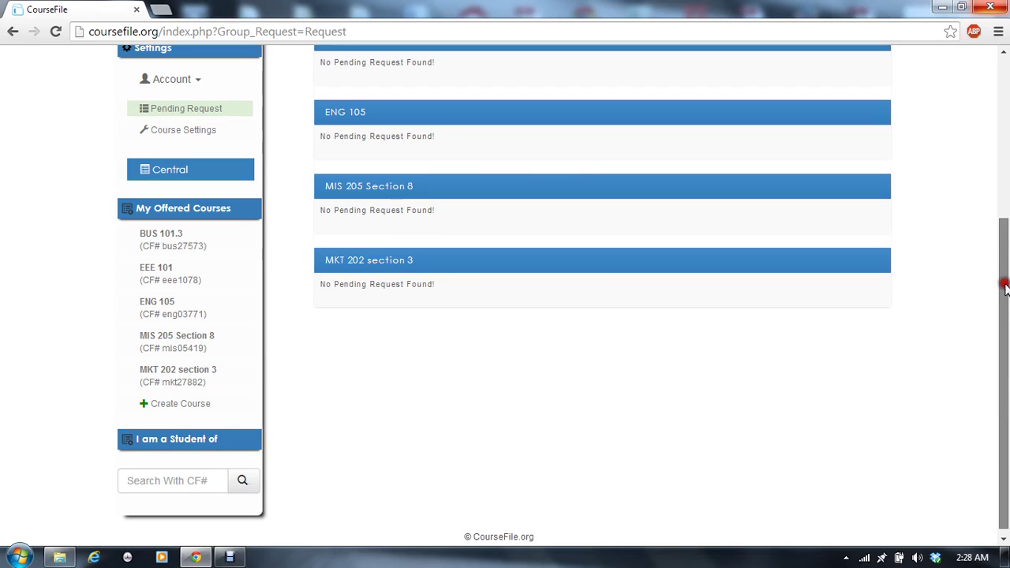
pyautogui.moveTo(1005, 288); pyautogui.dragTo(1001, 269)
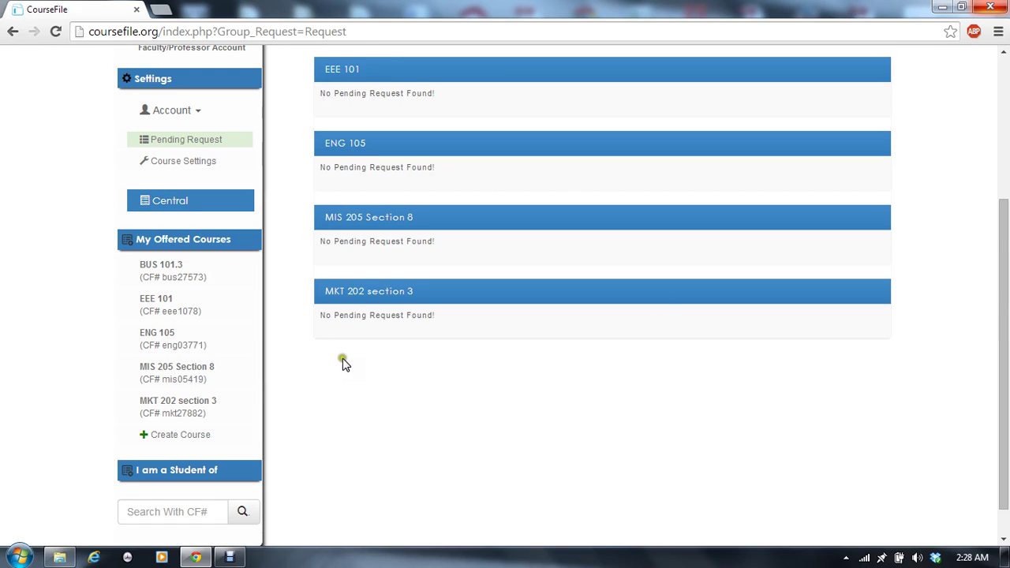
# Step: Open the BUS 101.3 course page and examine its announcements with their edit and delete options
pyautogui.click(289, 351)
pyautogui.click(183, 307)
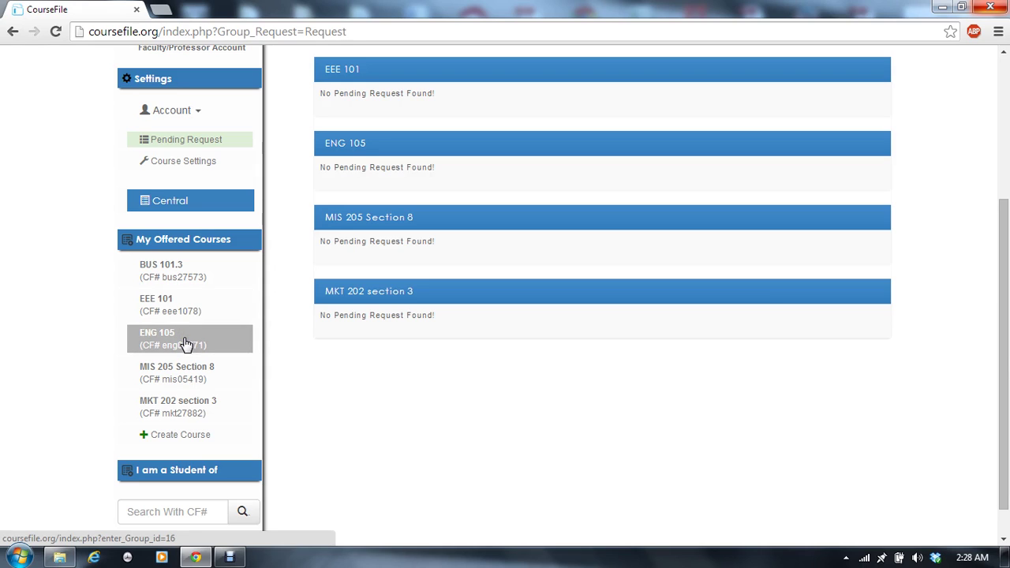
pyautogui.click(170, 268)
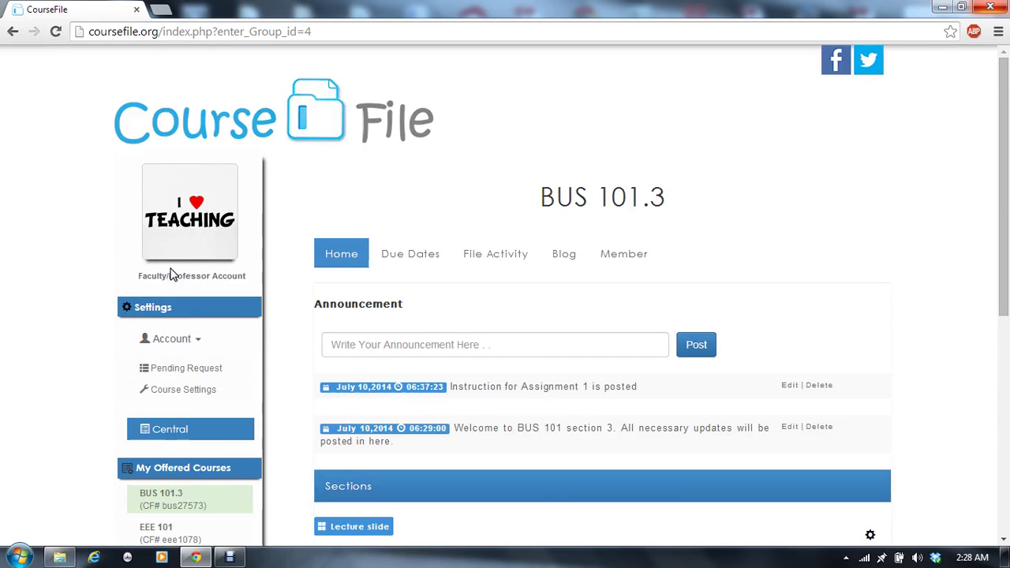
pyautogui.click(546, 214)
pyautogui.scroll(-2, 499, 202)
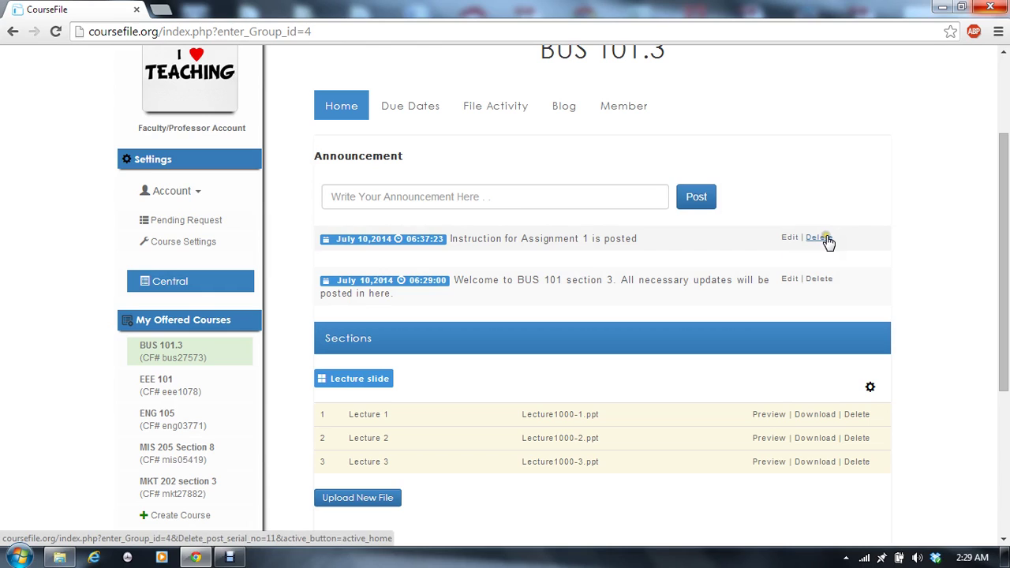
pyautogui.click(645, 243)
pyautogui.click(646, 243)
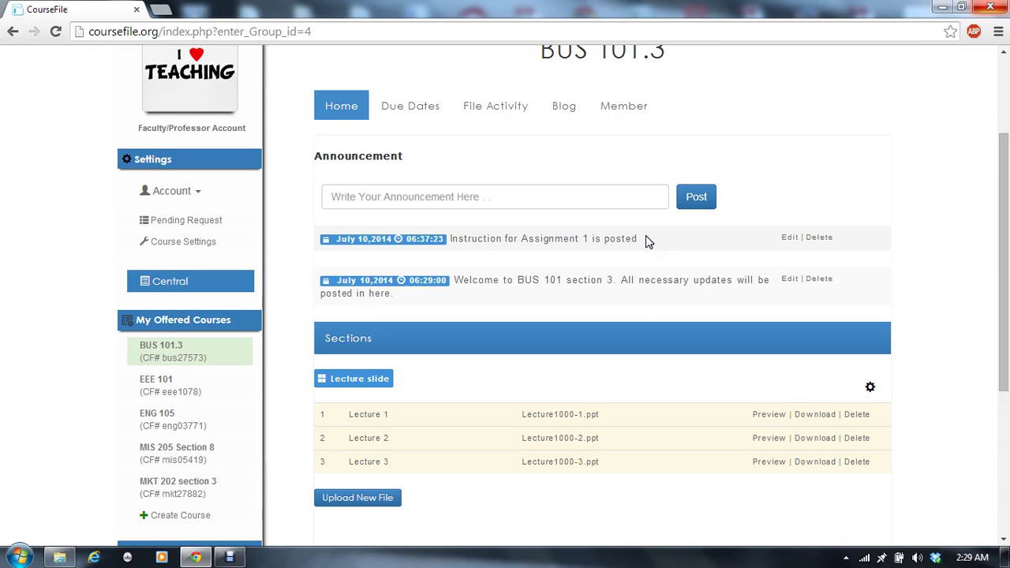
# Step: Review the BUS 101.3 sections, looking at the files listed under Lecture slide
pyautogui.scroll(-1, 646, 236)
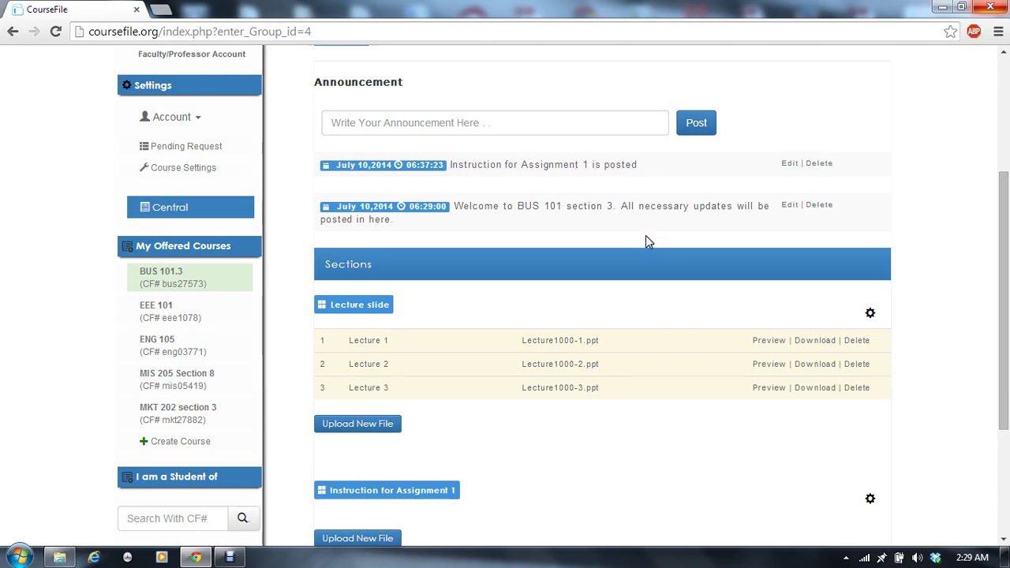
pyautogui.scroll(-2, 645, 237)
pyautogui.scroll(1, 645, 240)
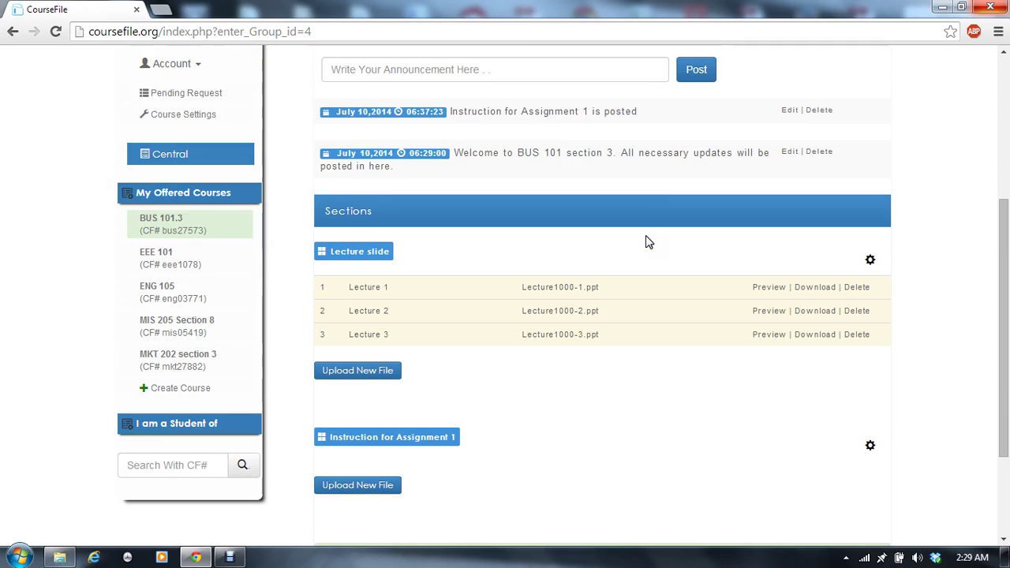
pyautogui.scroll(2, 552, 241)
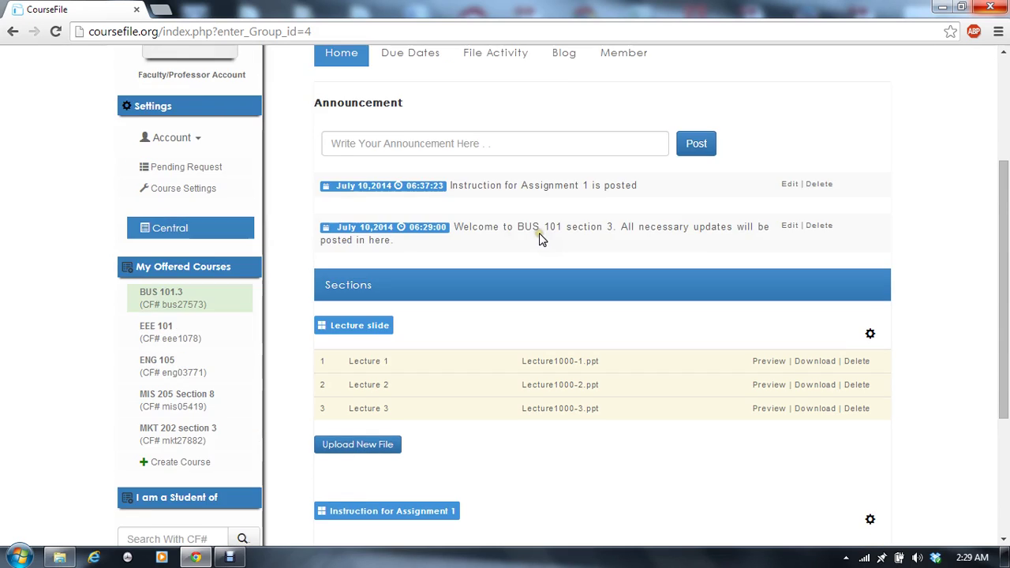
pyautogui.scroll(-1, 491, 371)
pyautogui.scroll(-1, 490, 372)
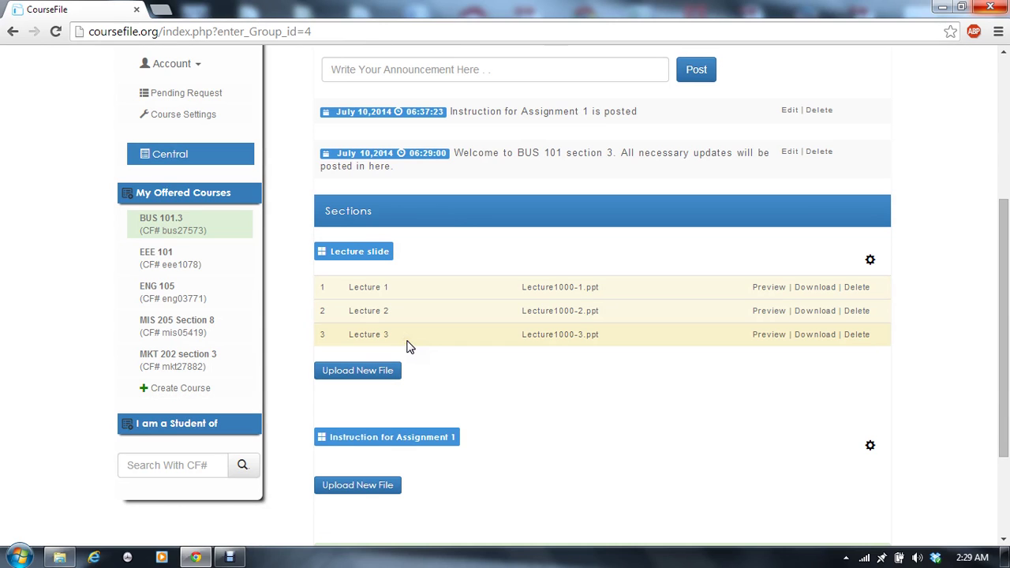
# Step: Examine the file upload options, the Instruction for Assignment 1 section and the new section form of BUS 101.3
pyautogui.click(367, 372)
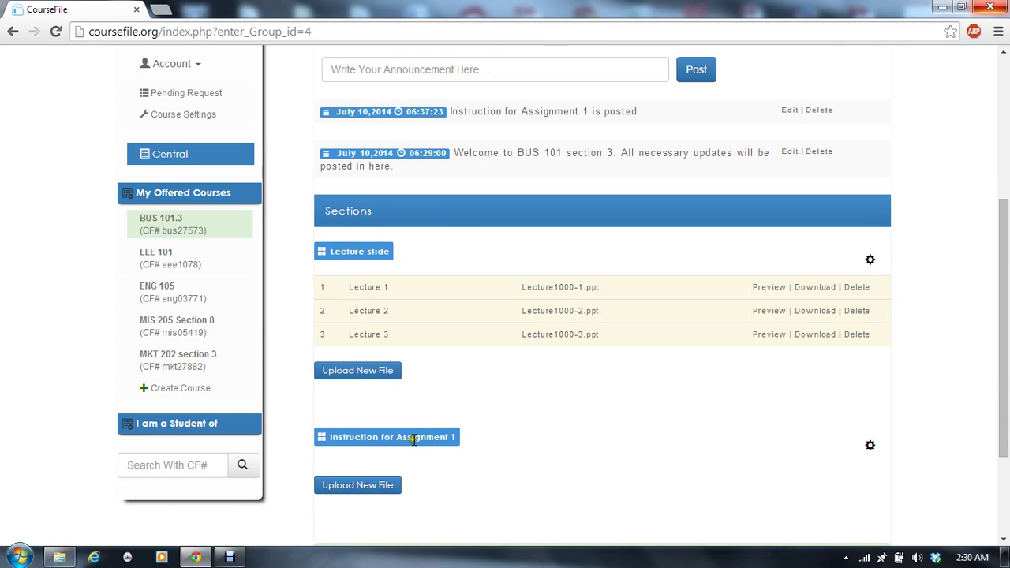
pyautogui.scroll(-1, 414, 440)
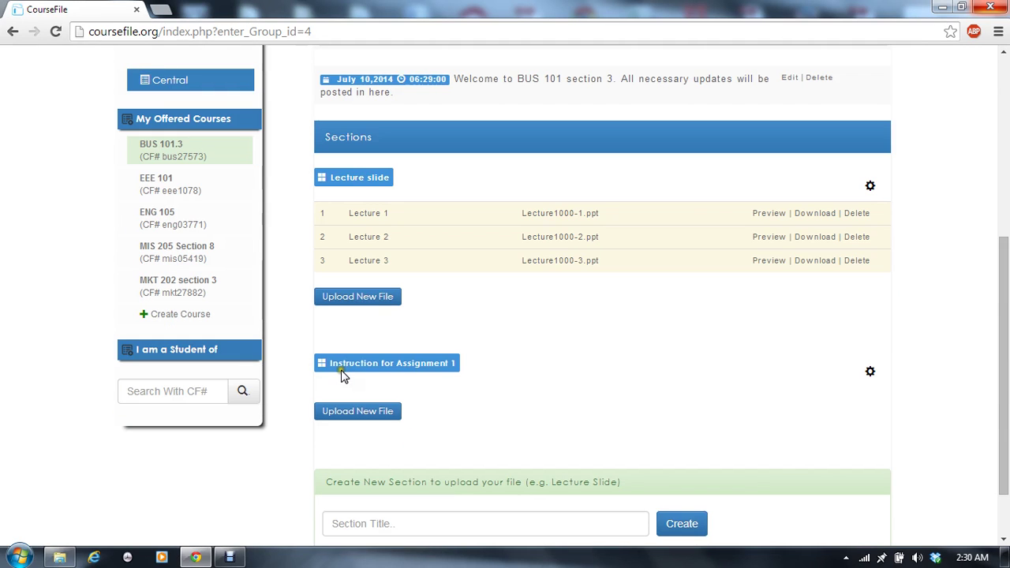
pyautogui.click(356, 411)
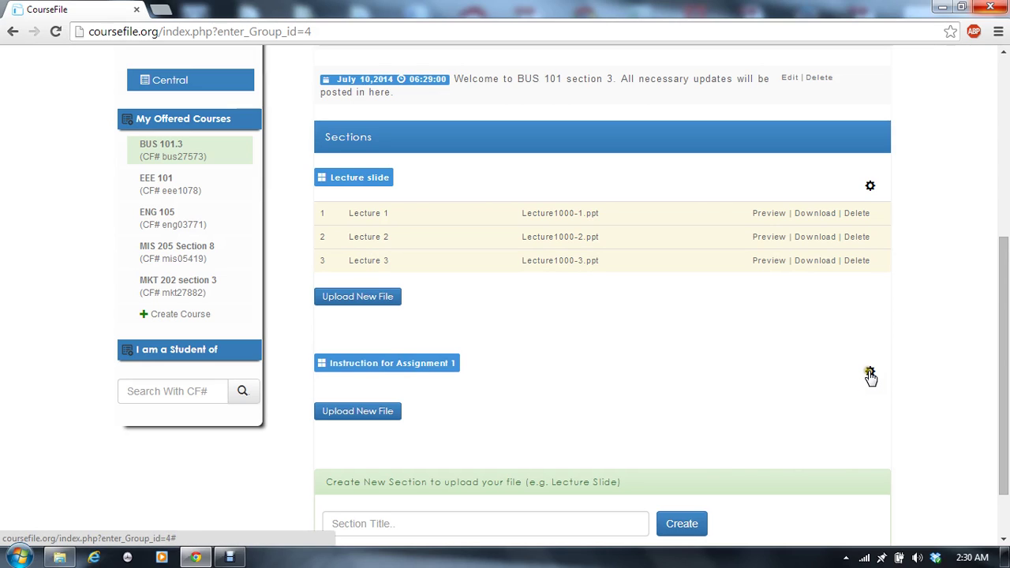
pyautogui.click(777, 378)
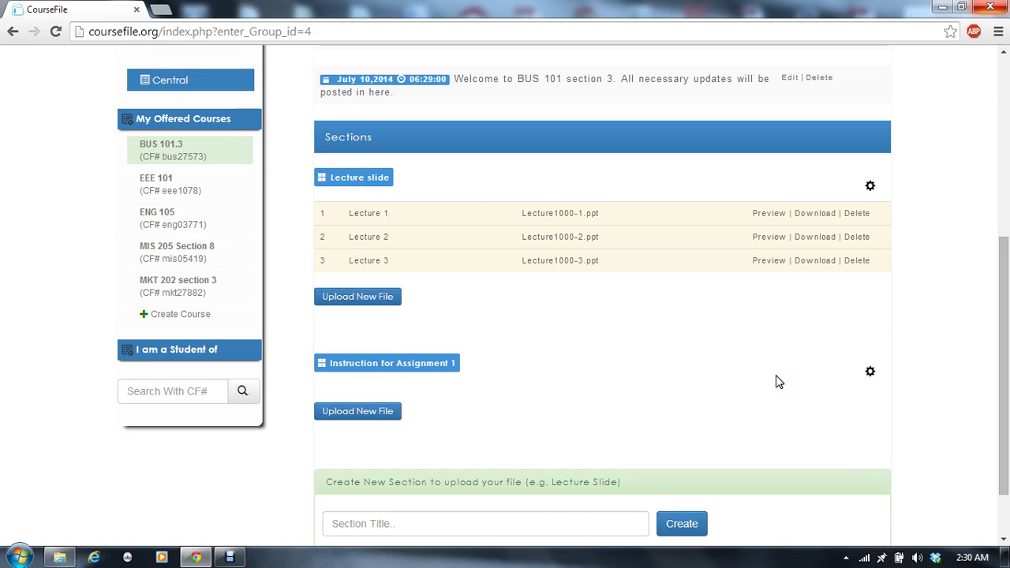
pyautogui.scroll(3, 738, 367)
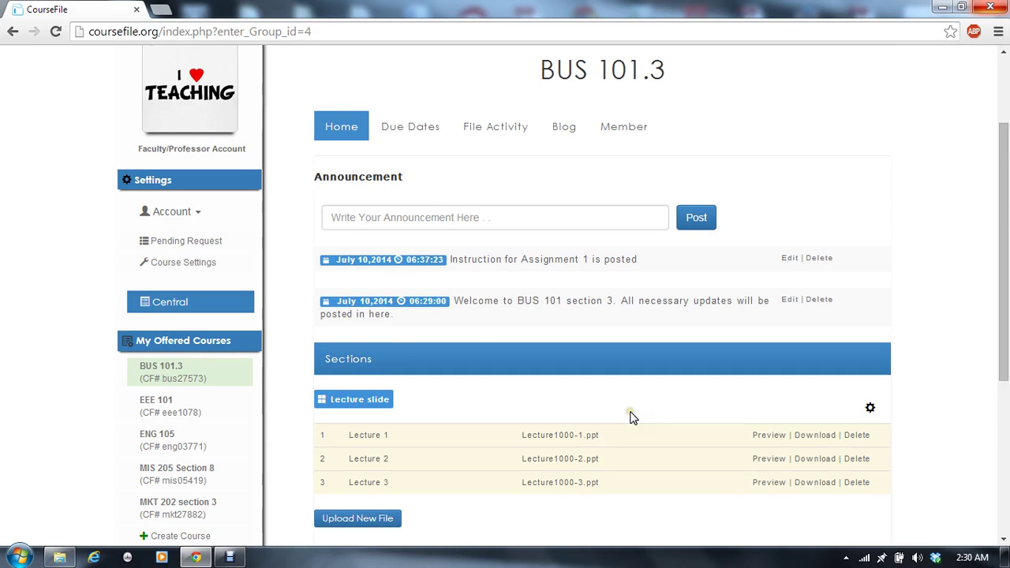
pyautogui.scroll(-4, 631, 417)
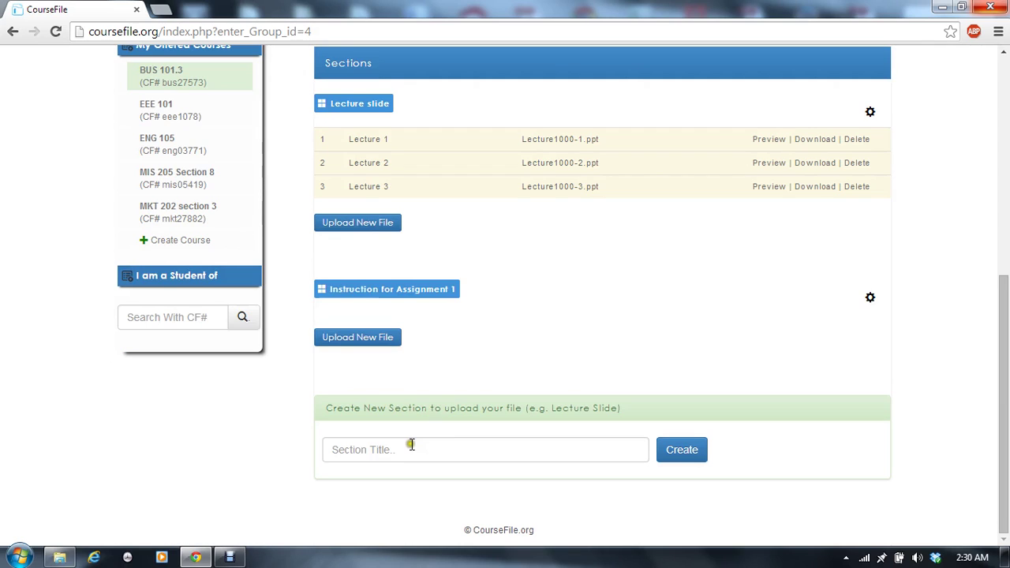
pyautogui.scroll(4, 404, 251)
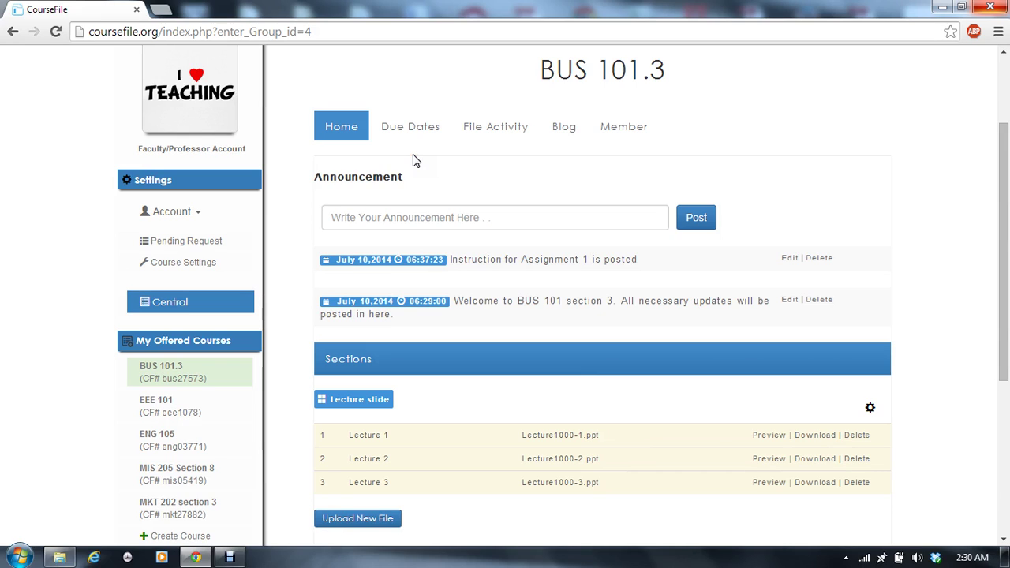
# Step: Open the MIS 205 Section 8 course and review its due dates, including the calendar entry form and existing items
pyautogui.click(153, 478)
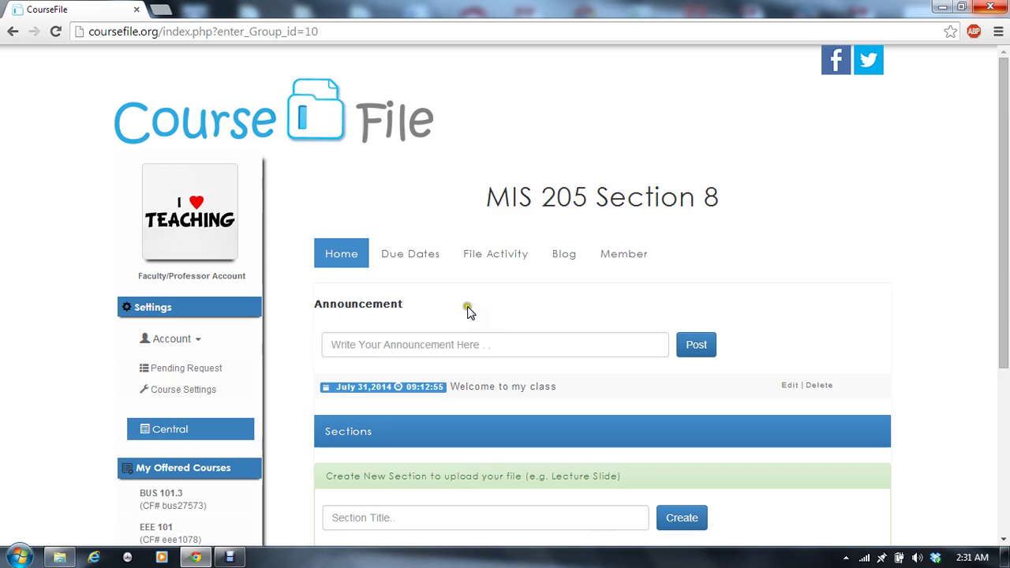
pyautogui.scroll(-2, 462, 316)
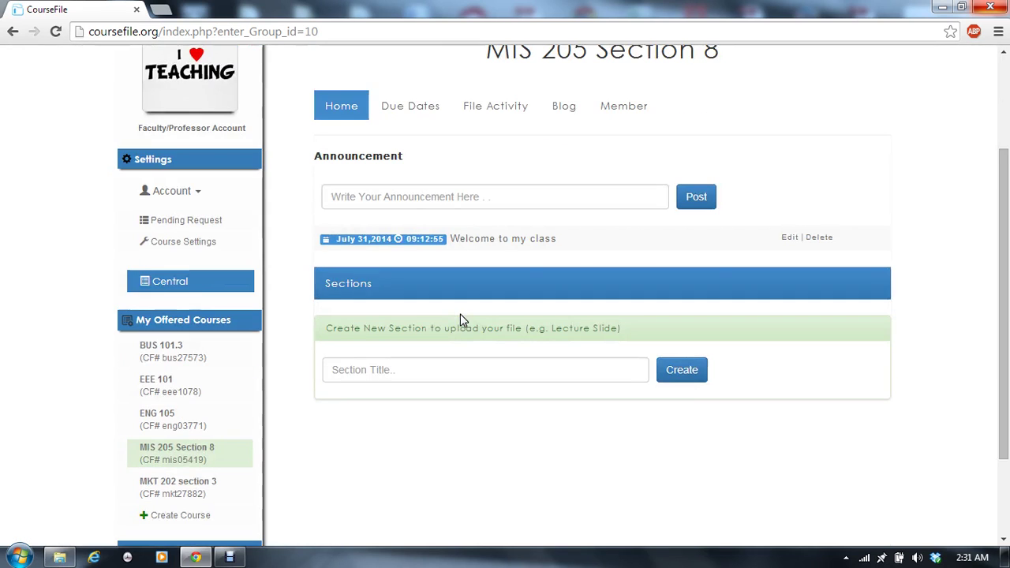
pyautogui.click(406, 107)
pyautogui.scroll(2, 477, 157)
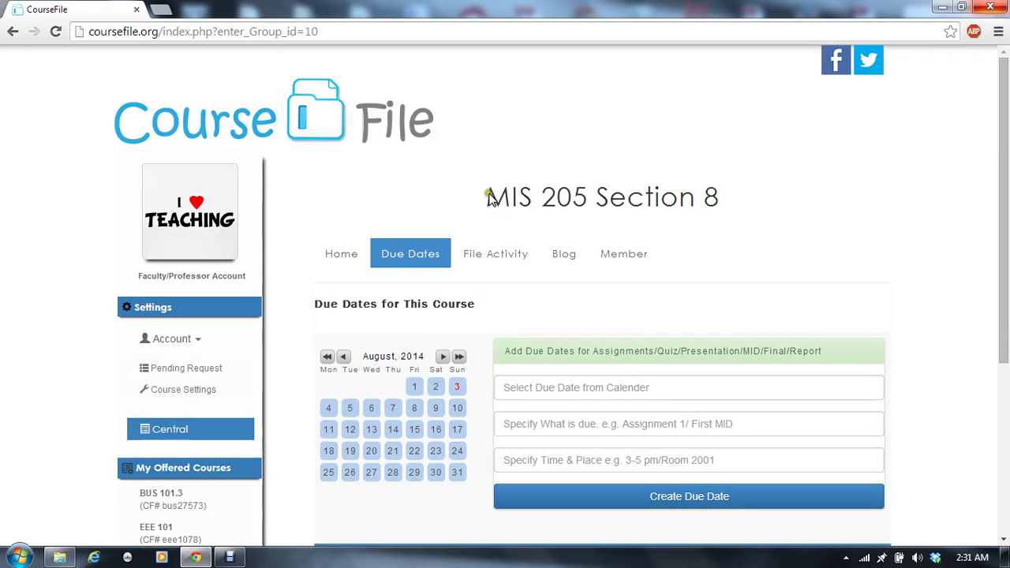
pyautogui.scroll(-1, 500, 255)
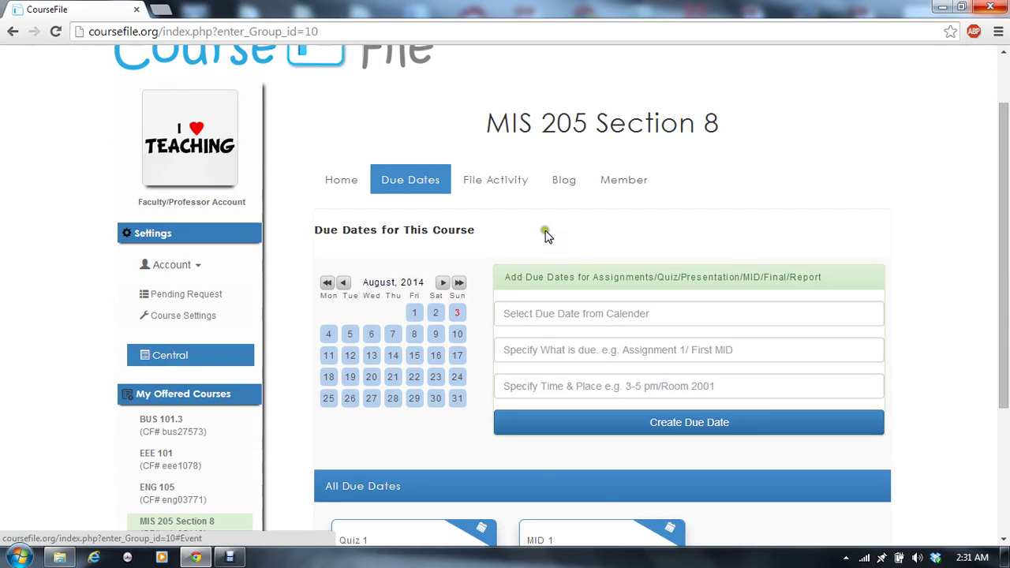
pyautogui.scroll(-1, 552, 240)
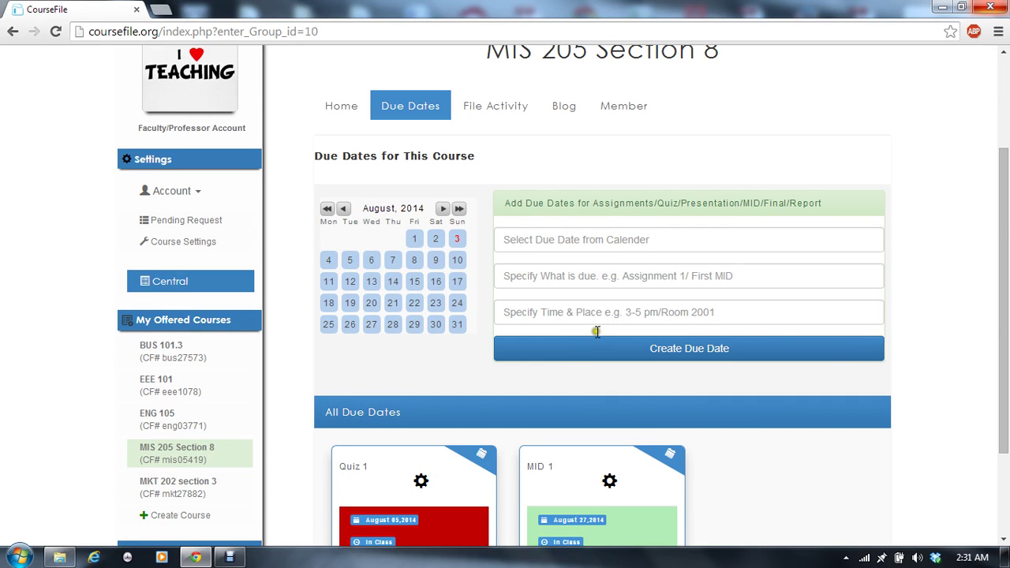
pyautogui.scroll(-2, 596, 331)
pyautogui.scroll(1, 537, 216)
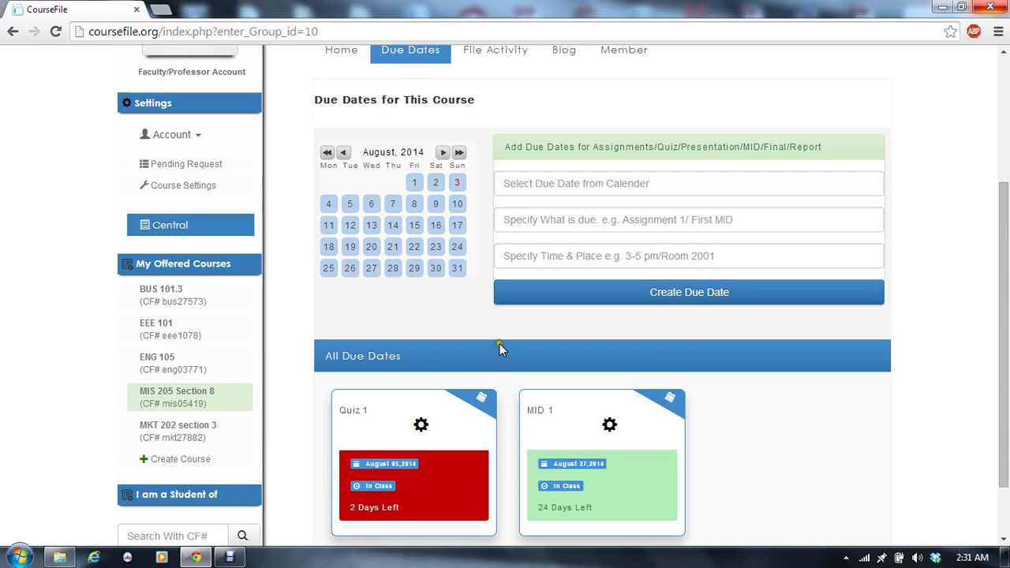
# Step: Examine the Quiz 1 and MID 1 due date cards of MIS 205 Section 8, comparing their colours and remaining time
pyautogui.scroll(-1, 409, 350)
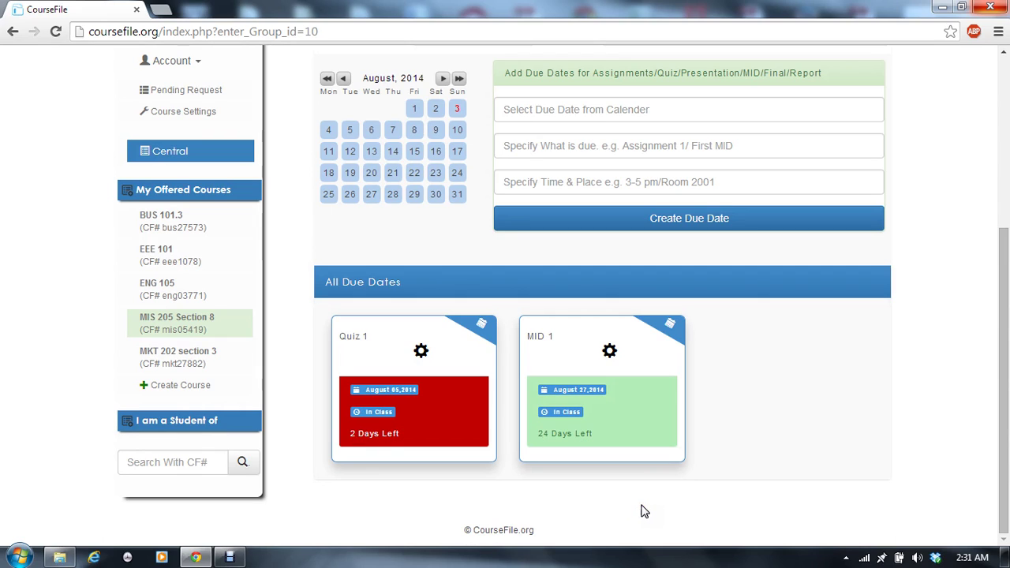
pyautogui.click(624, 439)
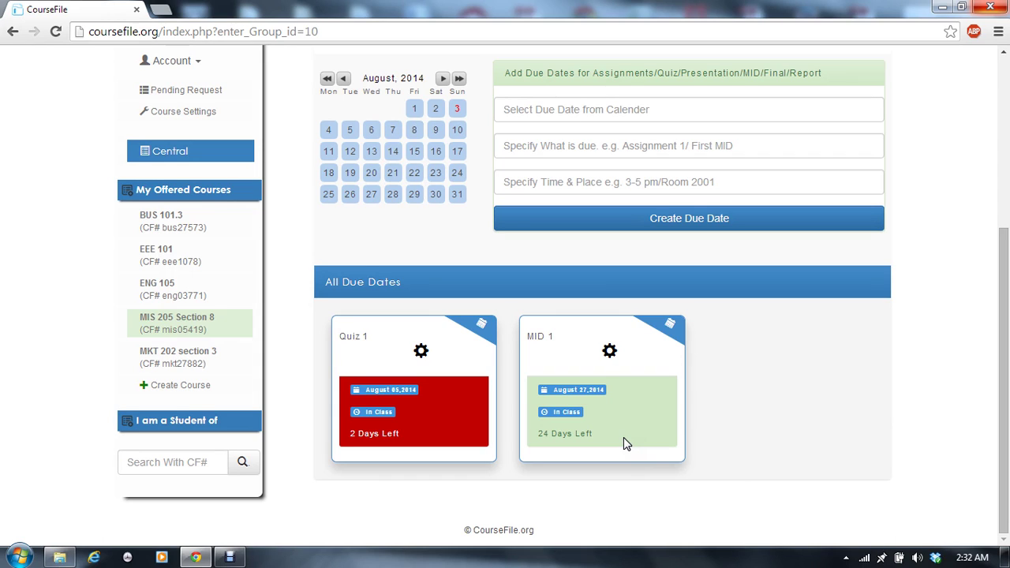
pyautogui.click(513, 430)
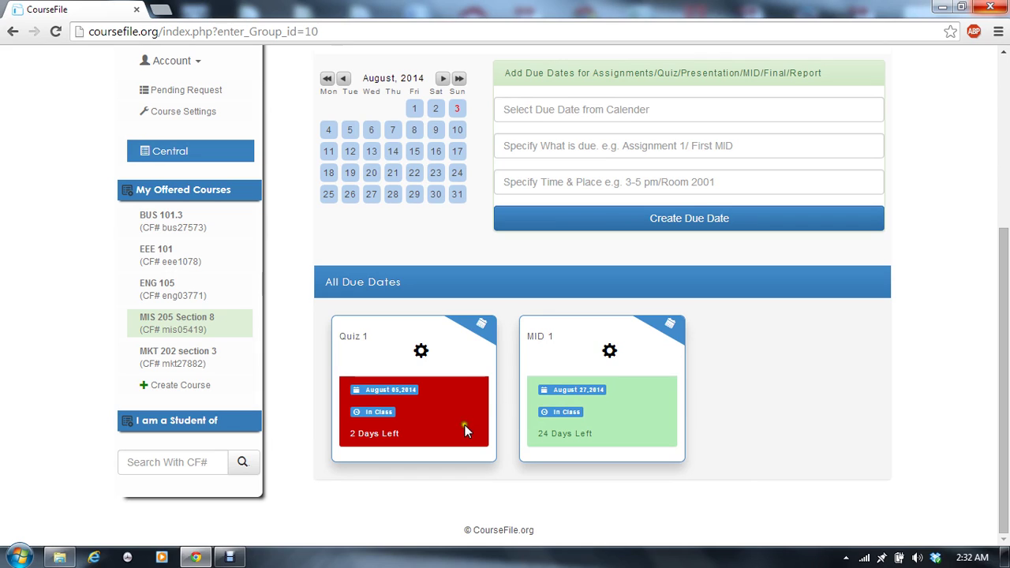
pyautogui.click(509, 377)
pyautogui.click(495, 246)
# Step: Start a new MIS 205 Section 8 due date for 2014-8-14 with Report as the item due
pyautogui.click(392, 154)
pyautogui.click(391, 158)
pyautogui.click(360, 190)
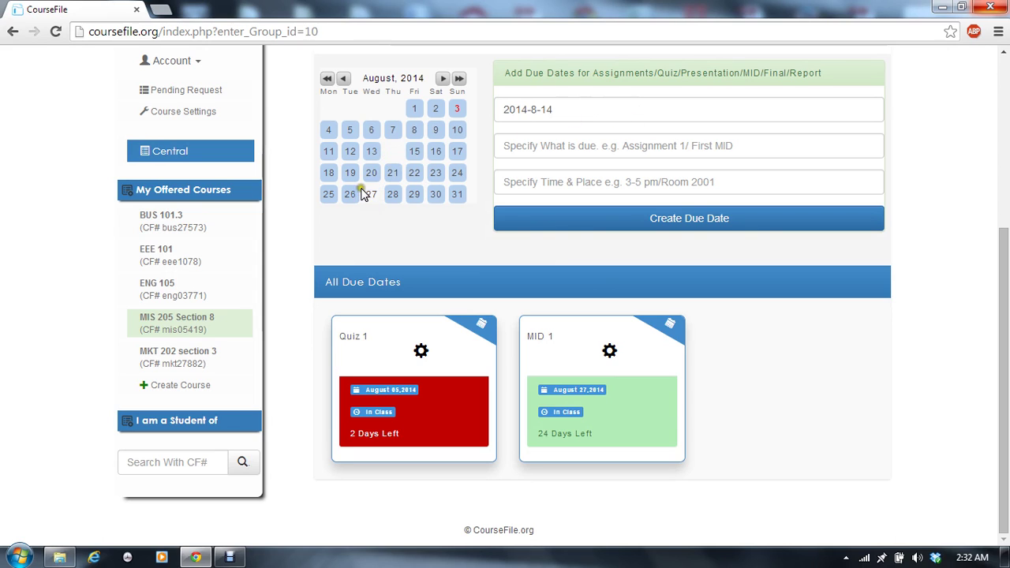
pyautogui.click(566, 113)
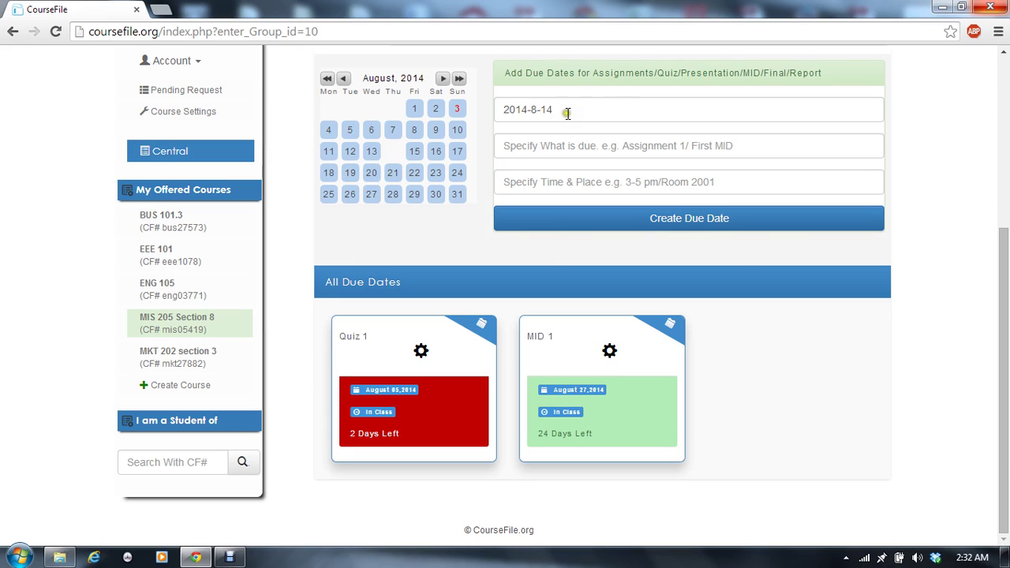
pyautogui.click(550, 143)
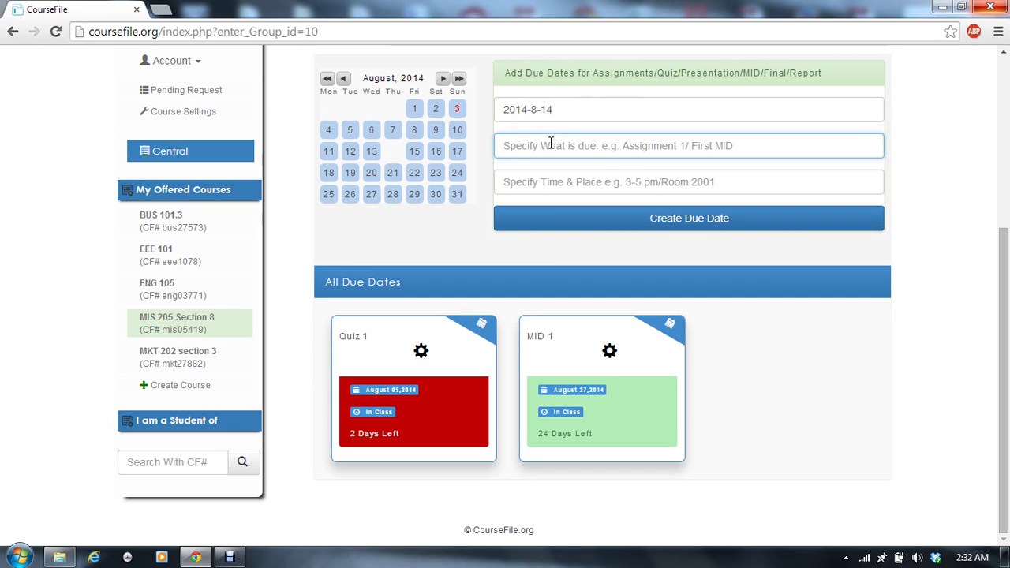
pyautogui.write('R')
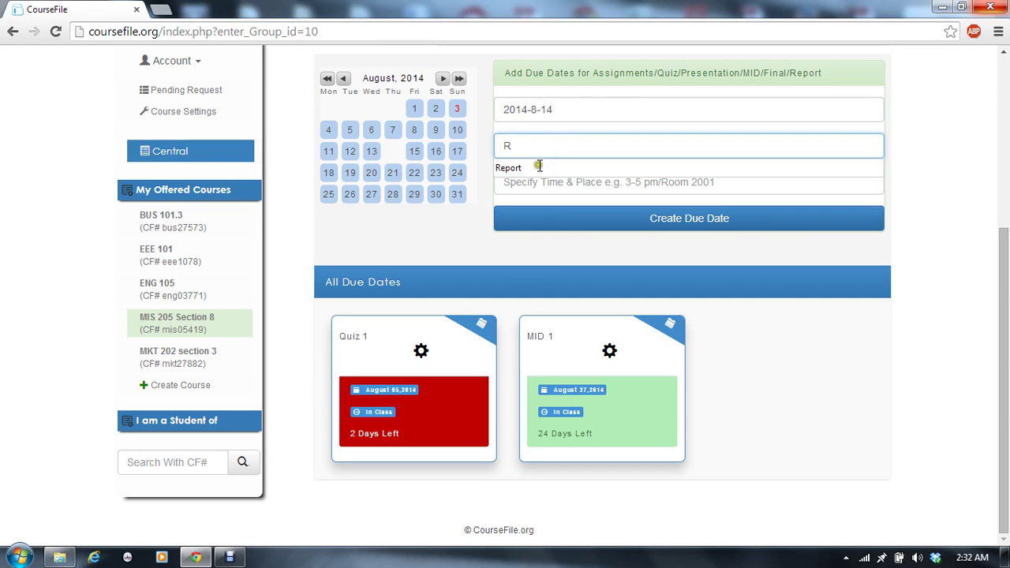
pyautogui.click(523, 168)
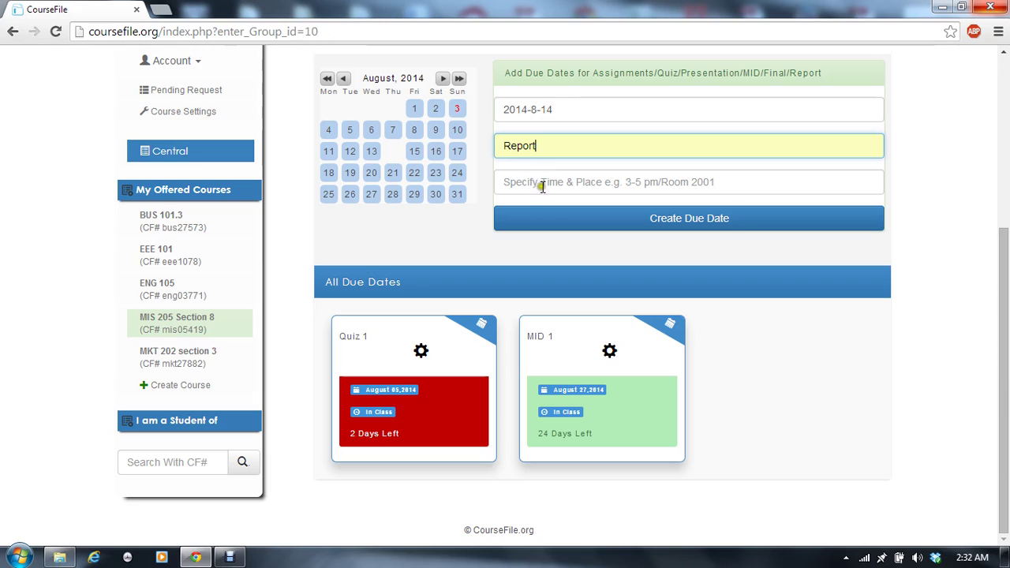
# Step: Set the time and place to File Activity Section and create the Report due date
pyautogui.click(542, 185)
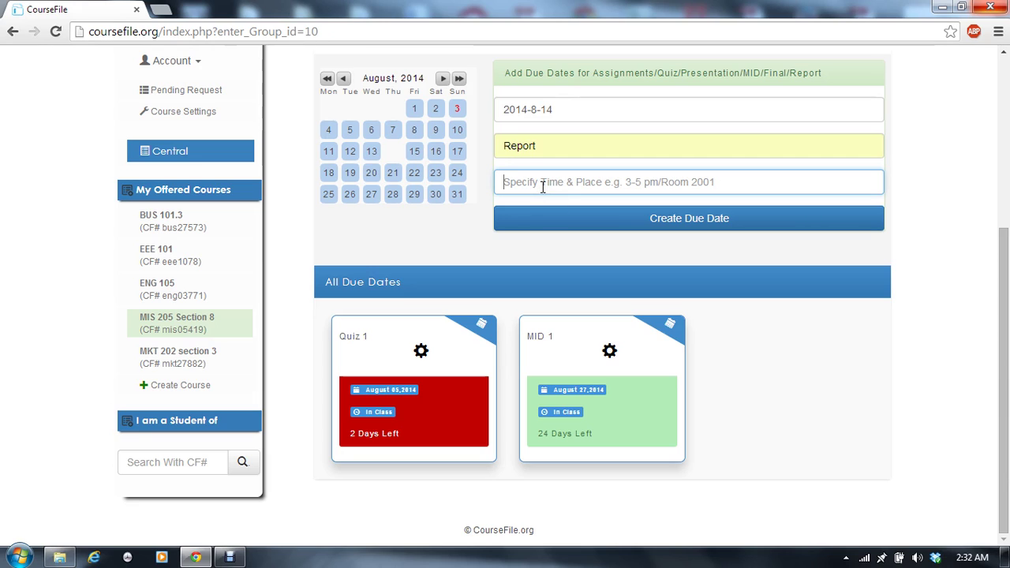
pyautogui.write('fi')
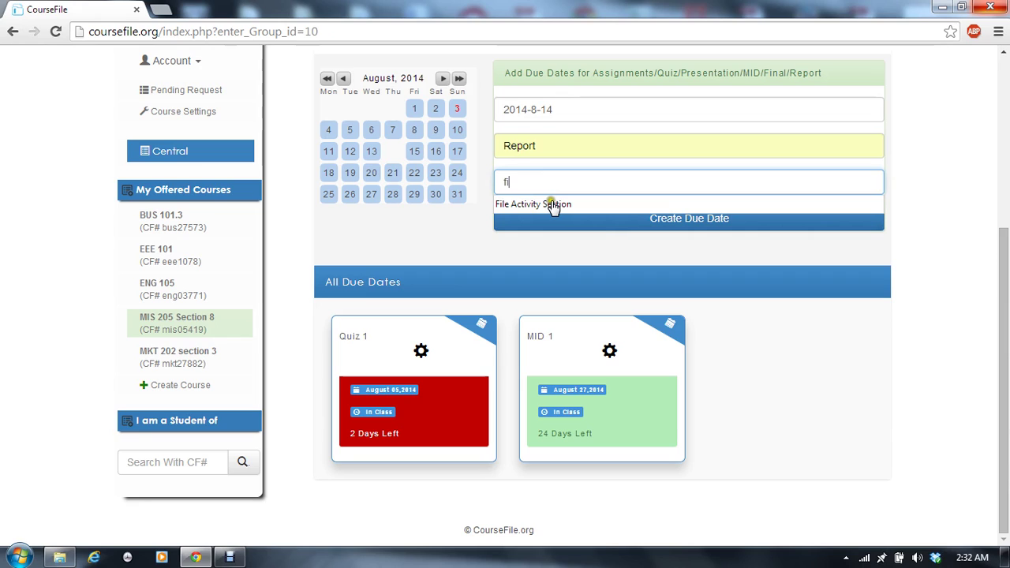
pyautogui.click(554, 204)
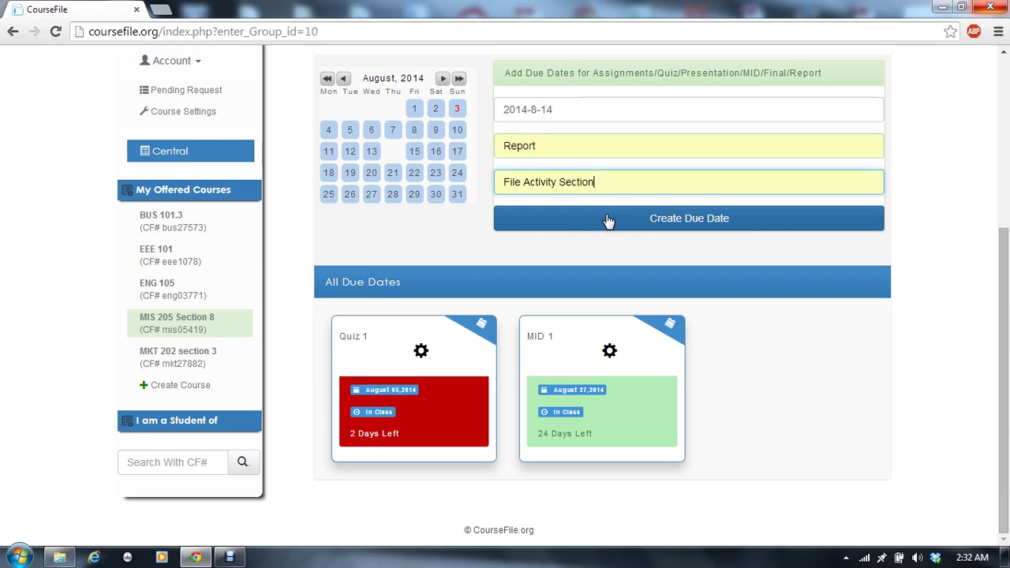
pyautogui.click(608, 221)
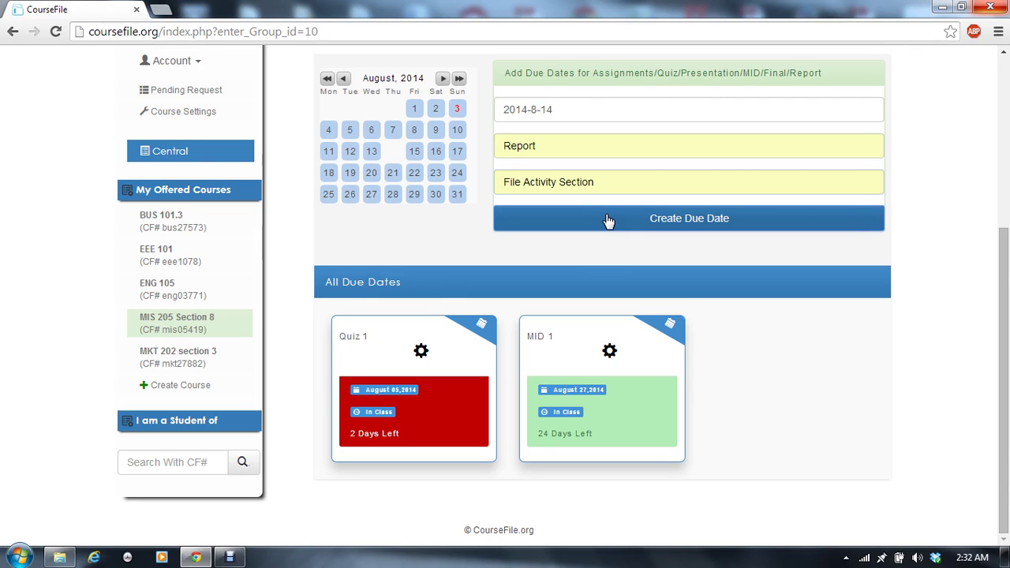
pyautogui.click(607, 221)
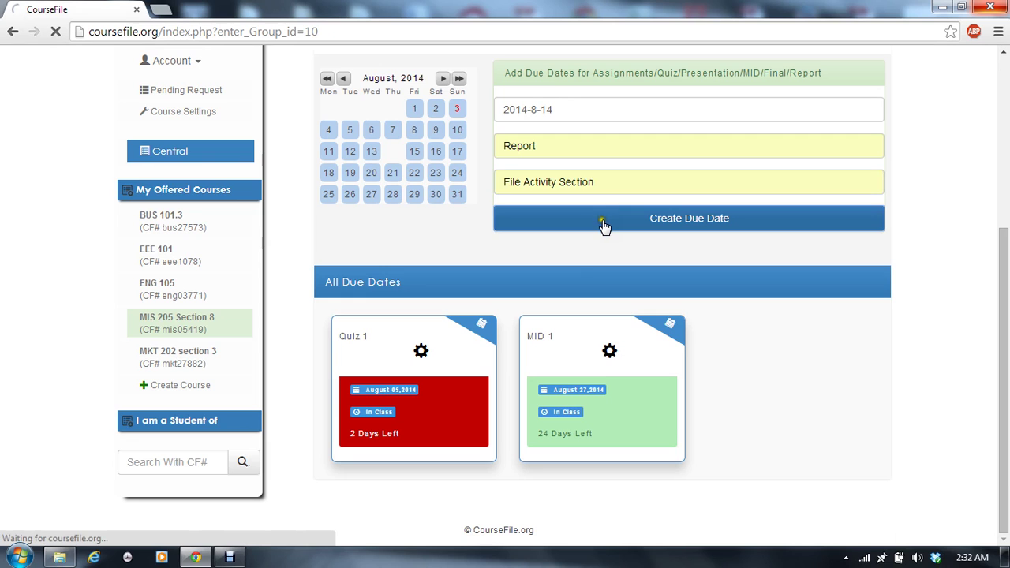
pyautogui.click(600, 221)
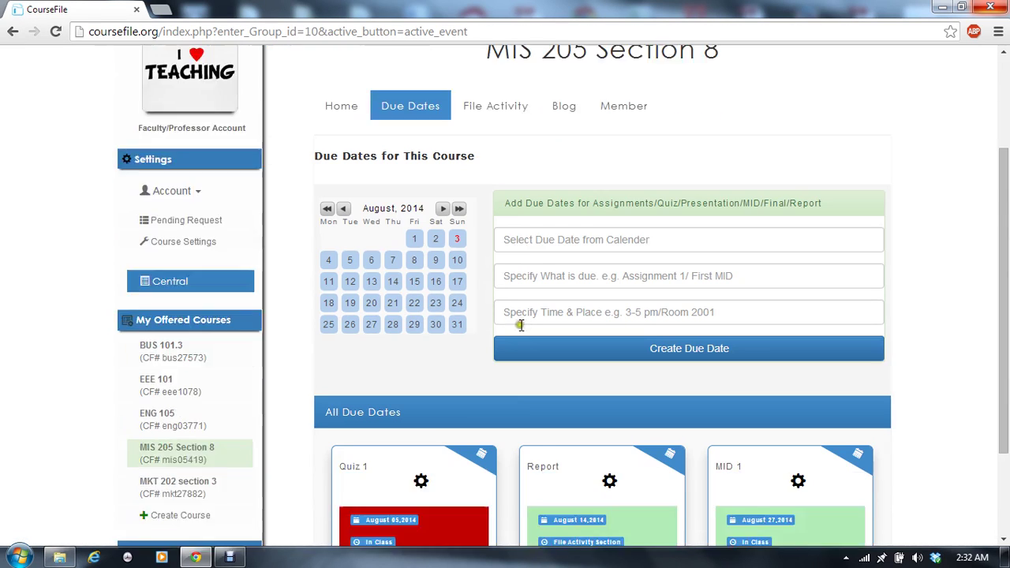
# Step: Edit the Report due date, changing its date to 2014-8-11, and save the change
pyautogui.scroll(-3, 520, 326)
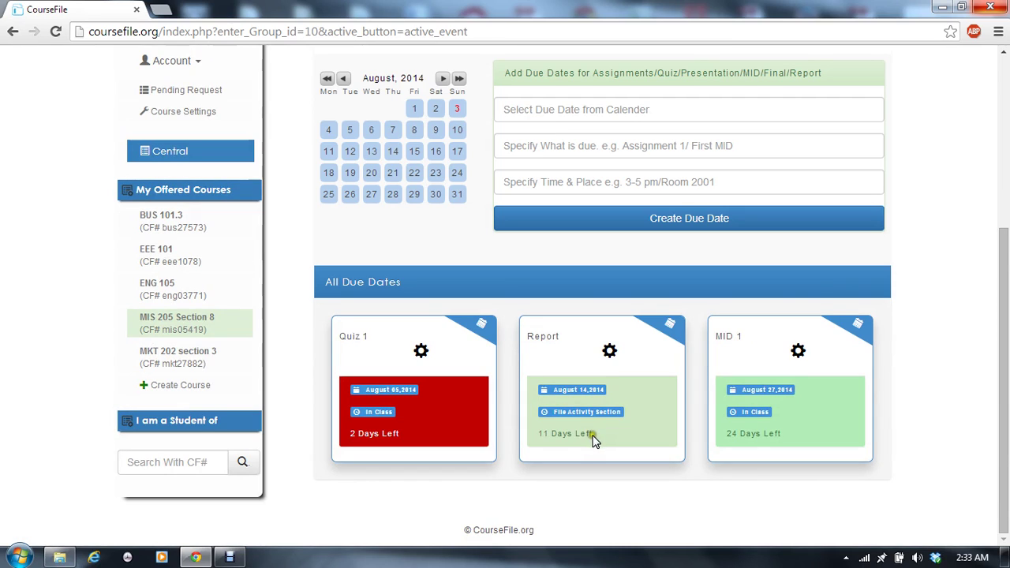
pyautogui.click(596, 441)
pyautogui.click(609, 353)
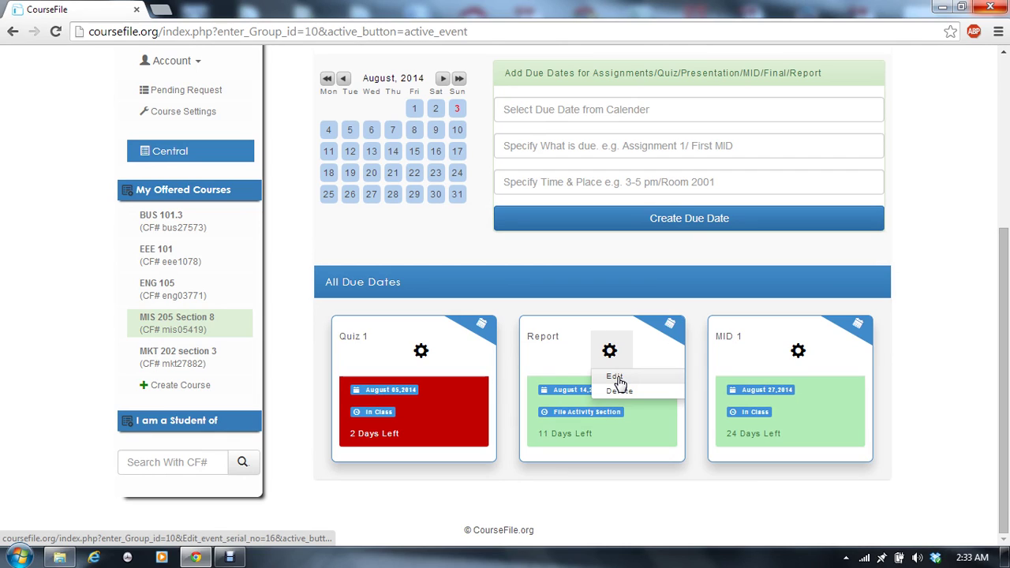
pyautogui.click(620, 378)
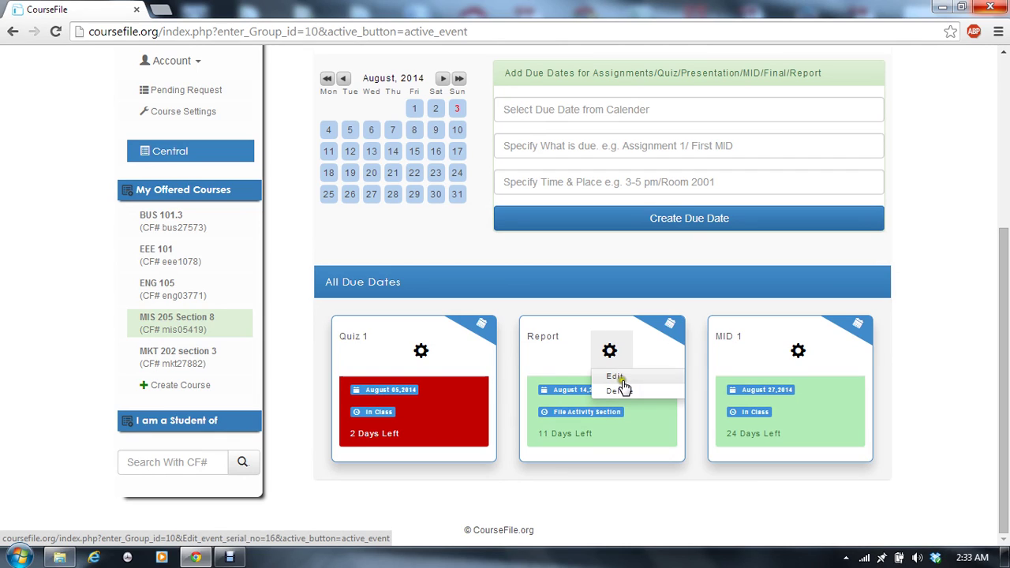
pyautogui.click(620, 378)
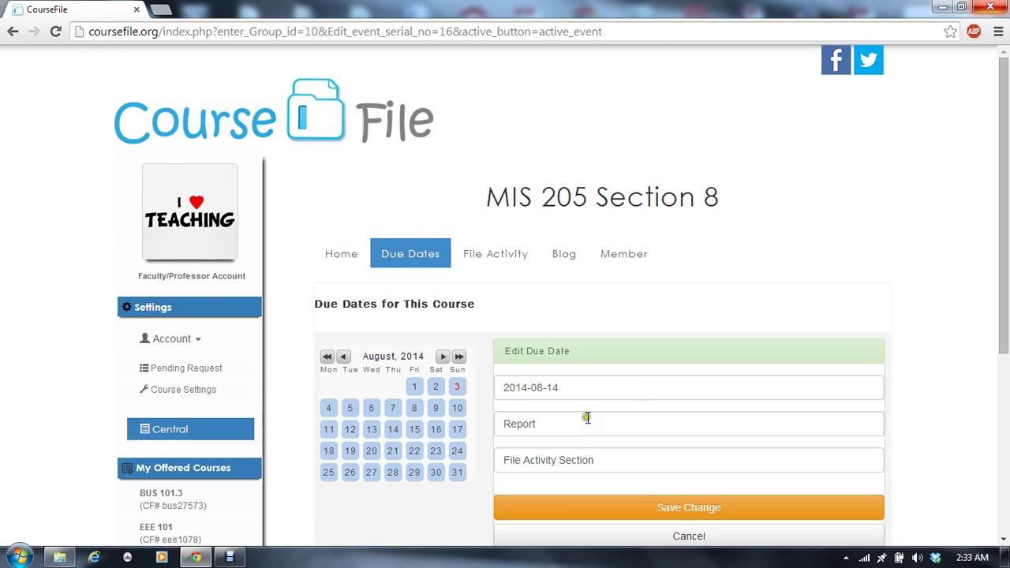
pyautogui.scroll(-1, 582, 418)
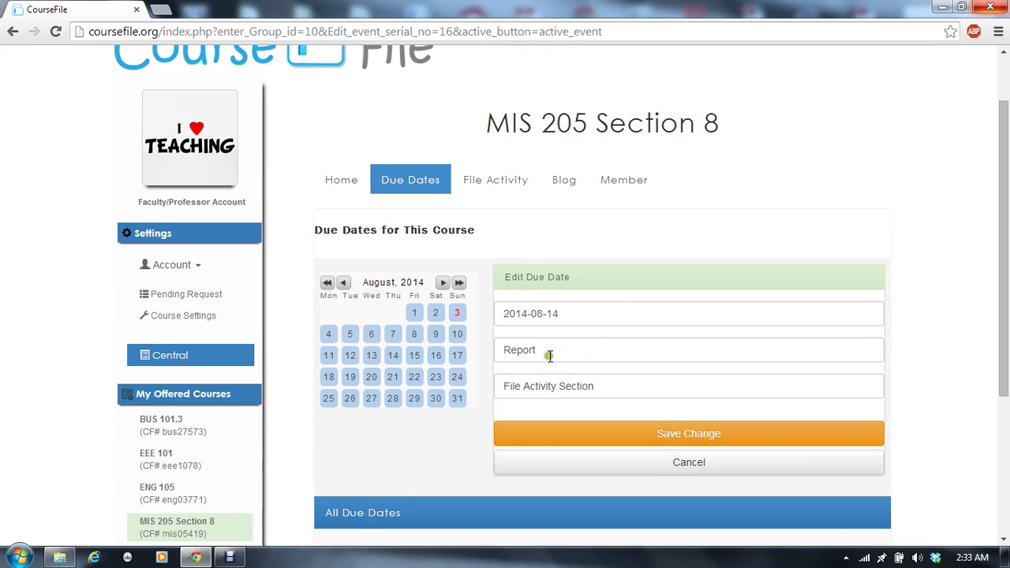
pyautogui.scroll(-3, 549, 351)
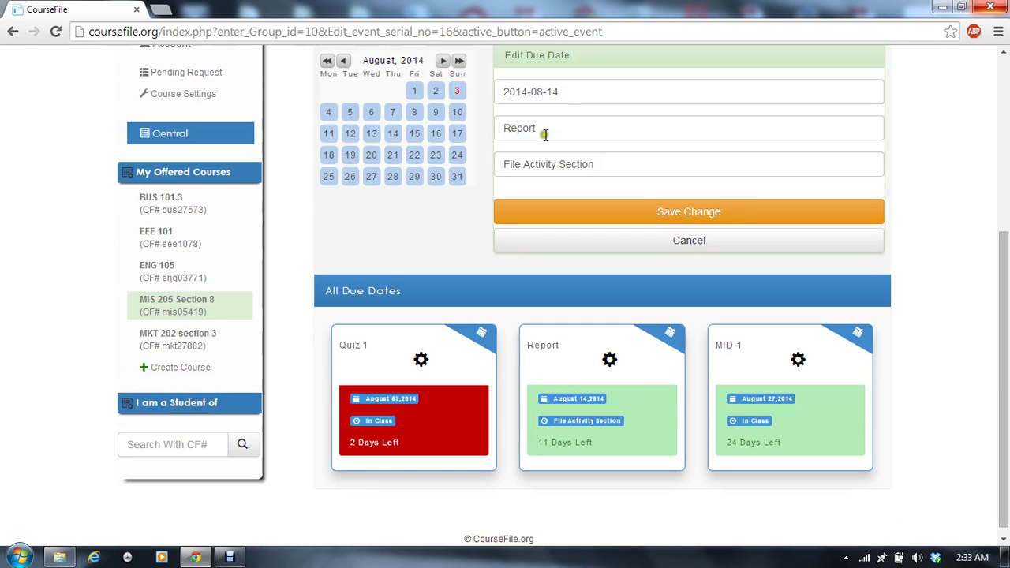
pyautogui.scroll(1, 594, 192)
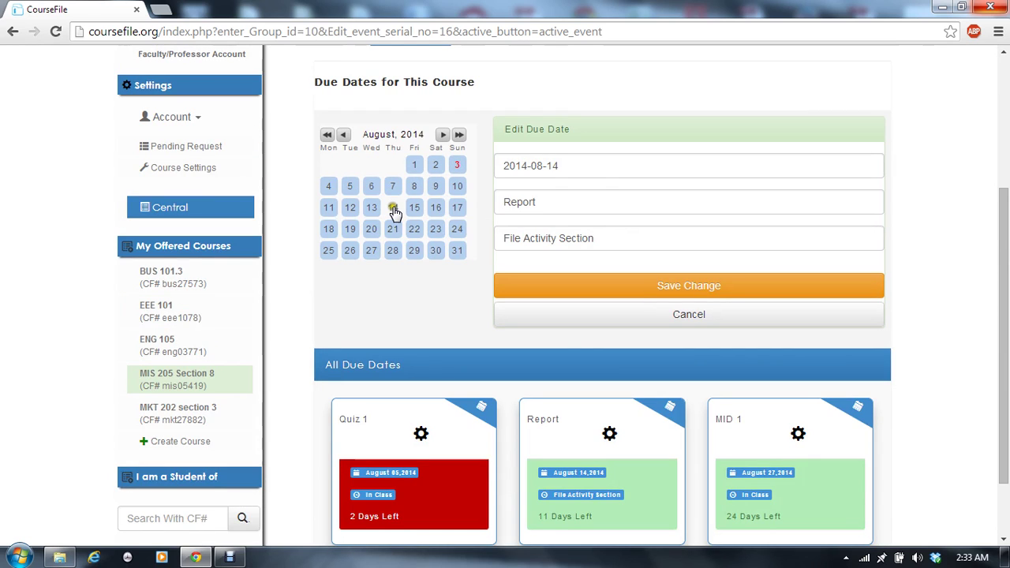
pyautogui.click(330, 208)
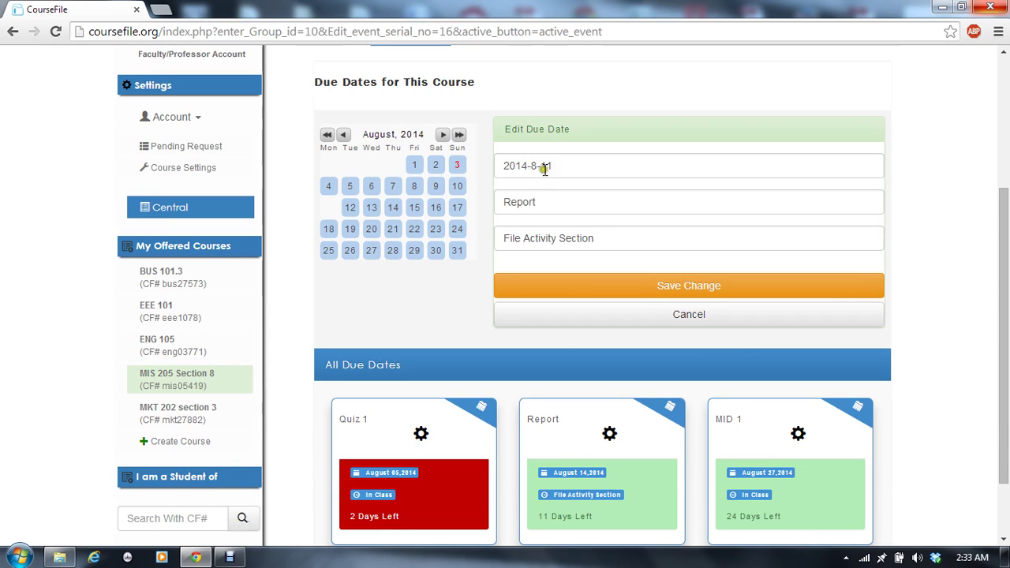
pyautogui.click(632, 286)
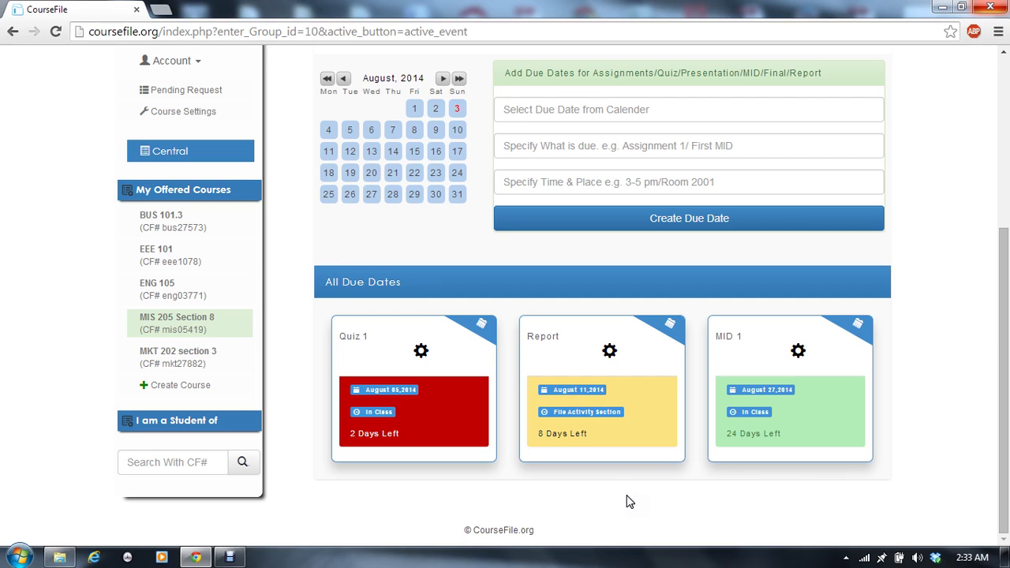
# Step: Review the Due Dates page of MIS 205 Section 8, examining the entry form and the updated Report card
pyautogui.click(615, 391)
pyautogui.scroll(1, 611, 380)
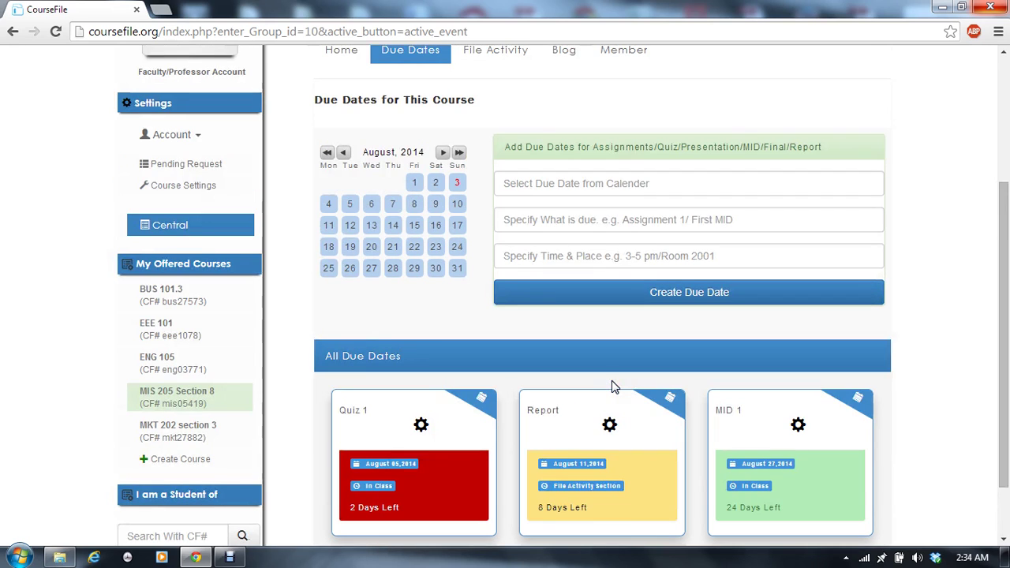
pyautogui.scroll(2, 612, 380)
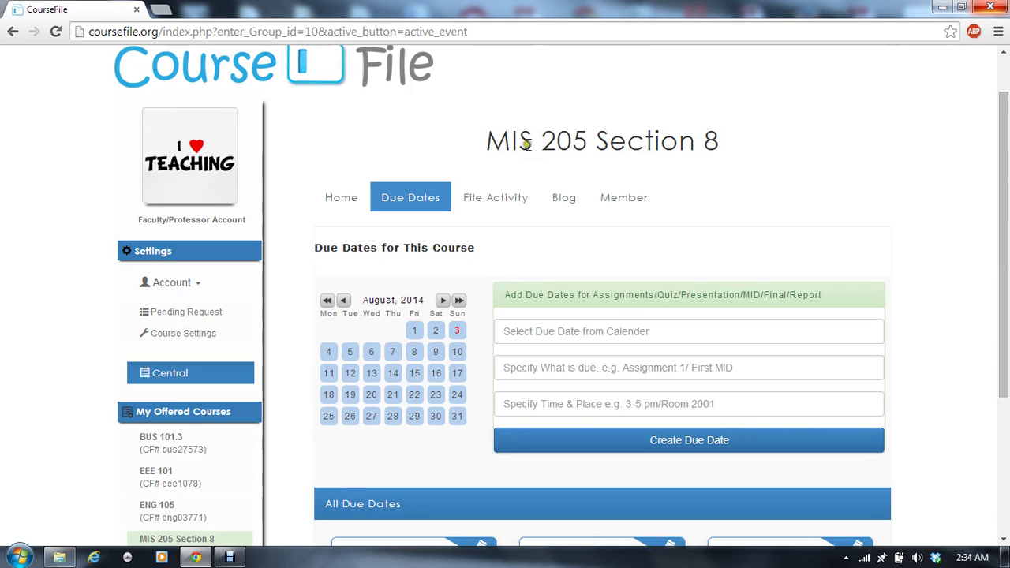
pyautogui.click(595, 400)
pyautogui.scroll(-2, 595, 400)
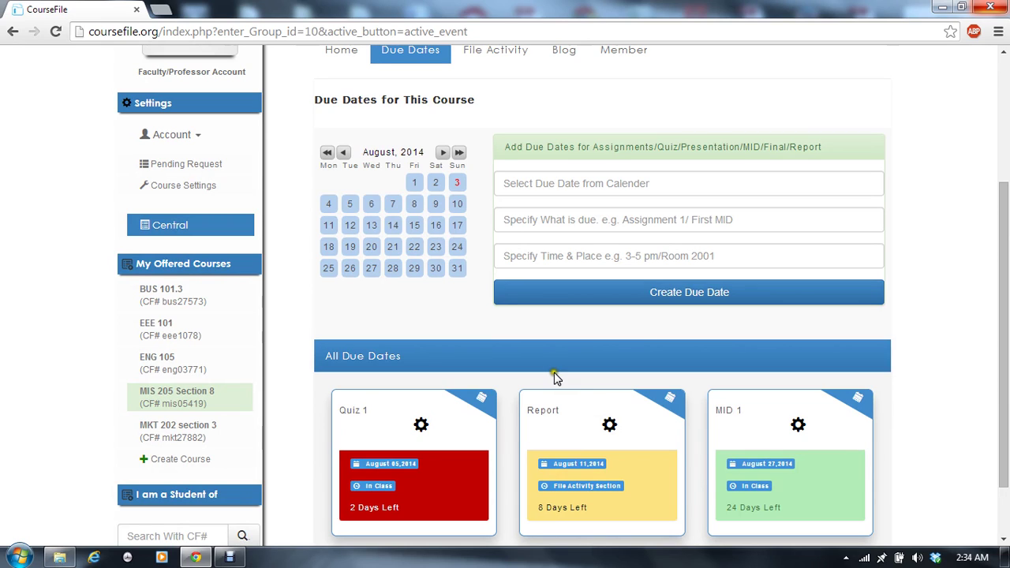
pyautogui.click(563, 292)
pyautogui.scroll(-1, 561, 308)
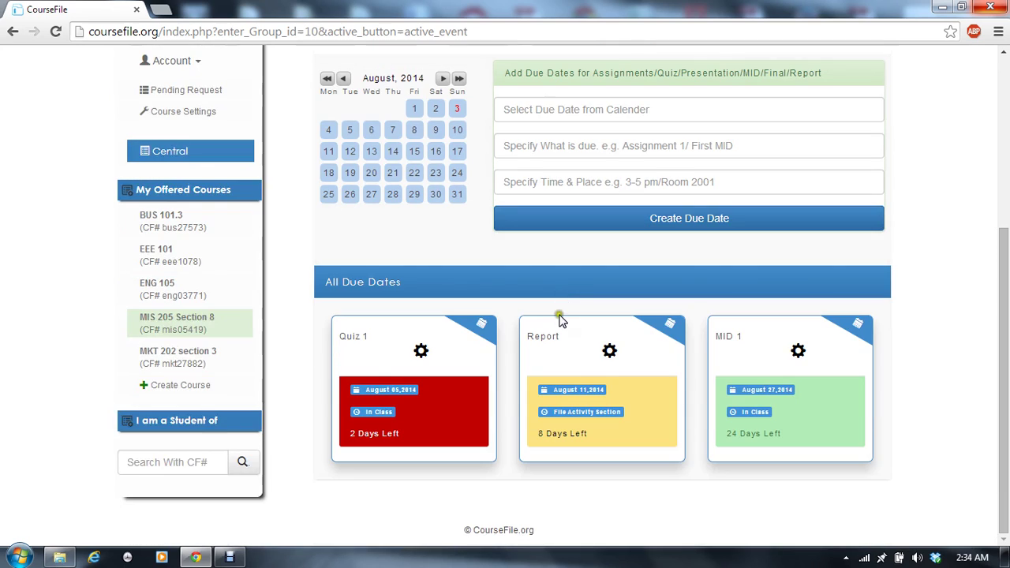
pyautogui.scroll(2, 572, 316)
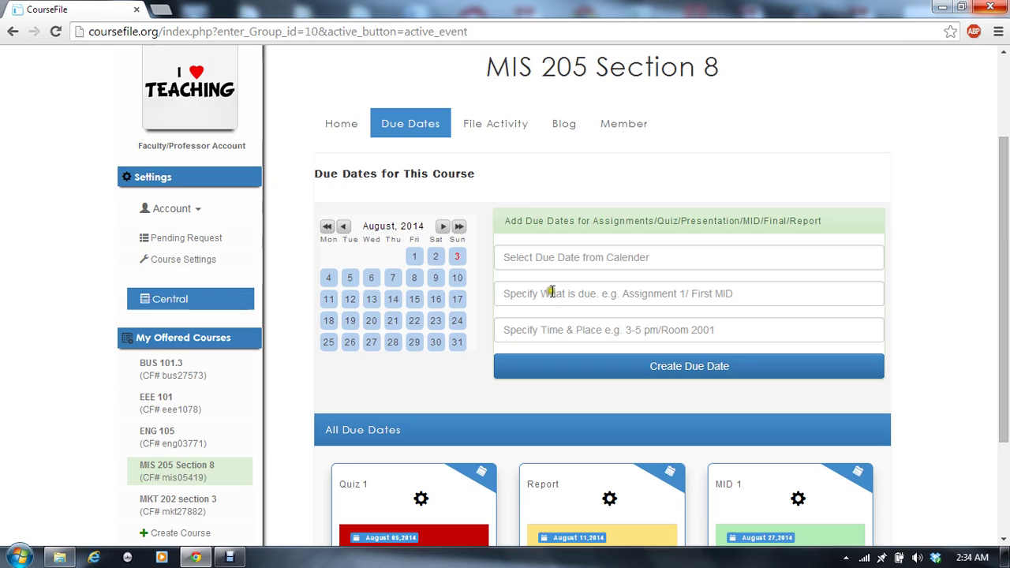
# Step: Open the File Activity page of MIS 205 Section 8 and examine the options of the Report Submission section
pyautogui.click(524, 235)
pyautogui.click(502, 125)
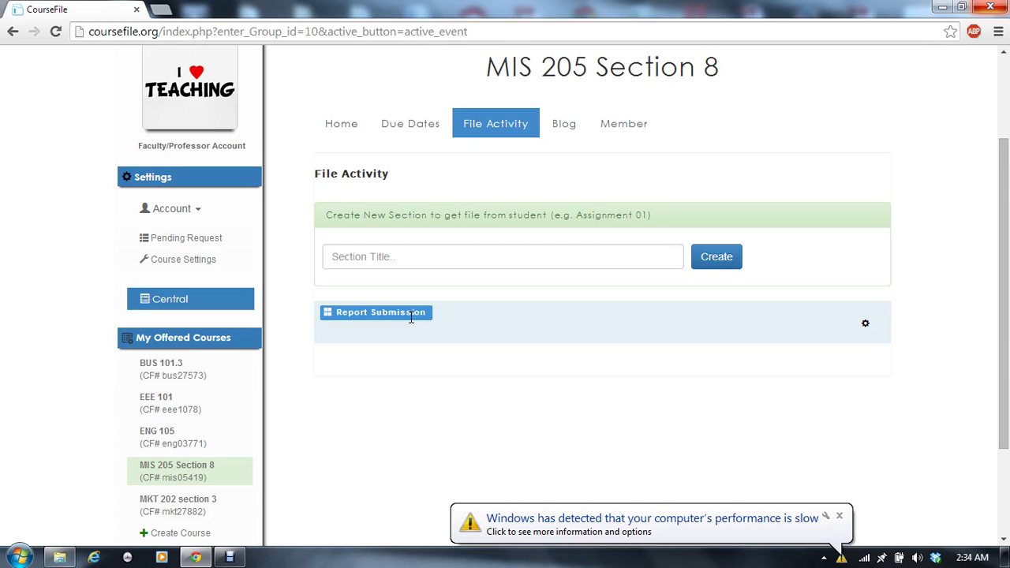
pyautogui.click(839, 516)
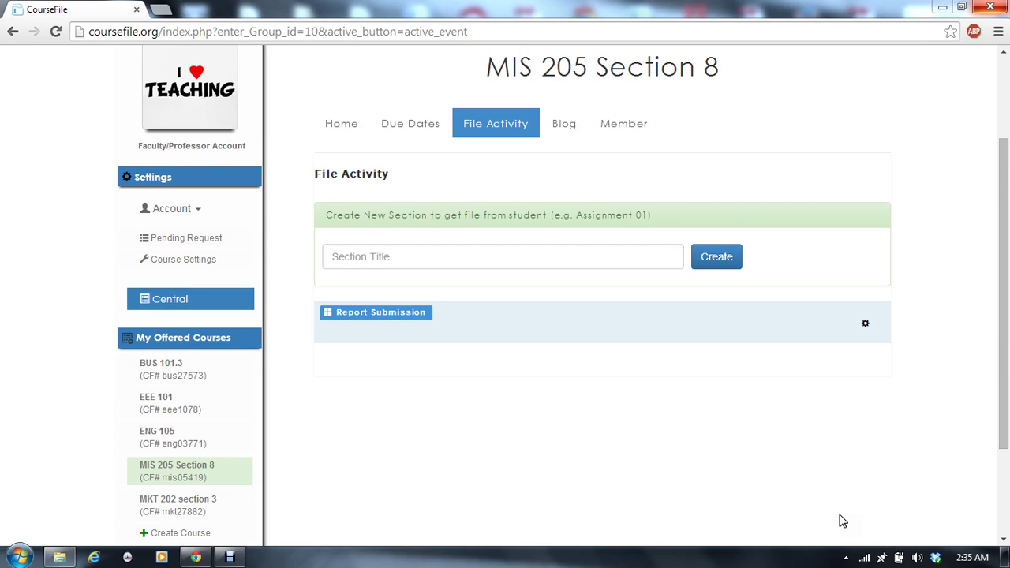
pyautogui.click(866, 324)
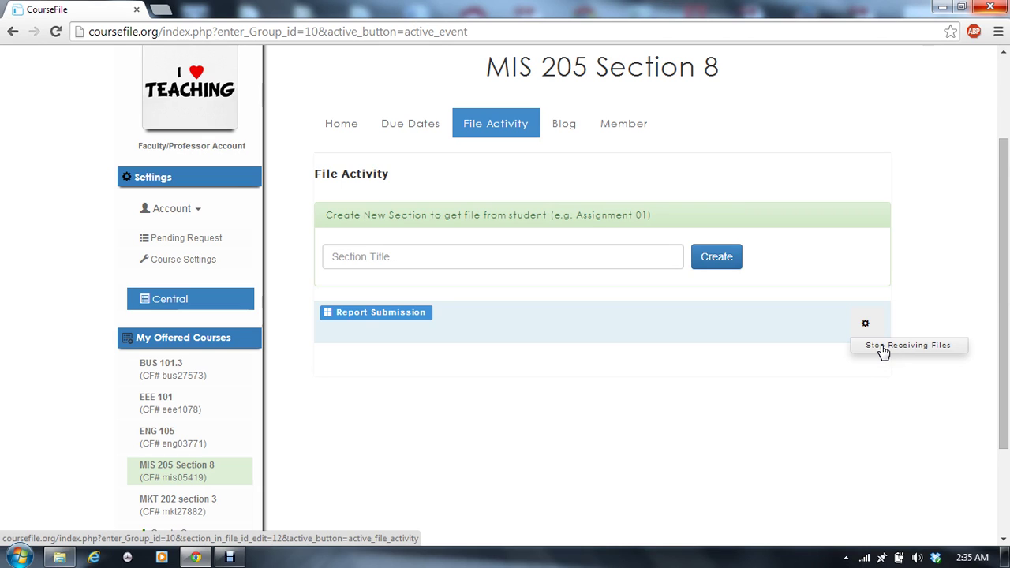
pyautogui.click(590, 278)
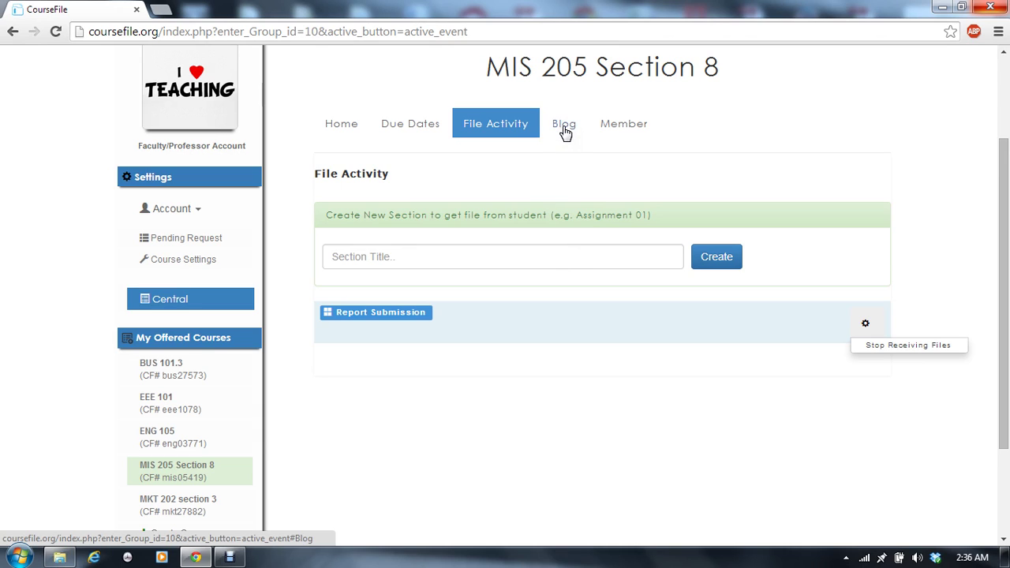
# Step: Open the BUS 101.3 course and review its blog topics and comment fields
pyautogui.click(162, 368)
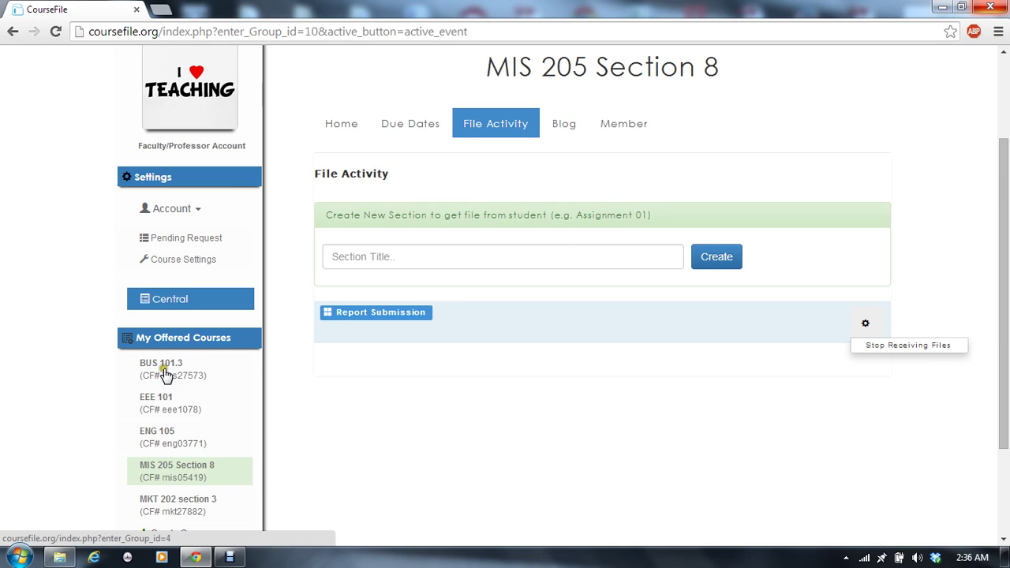
pyautogui.click(171, 371)
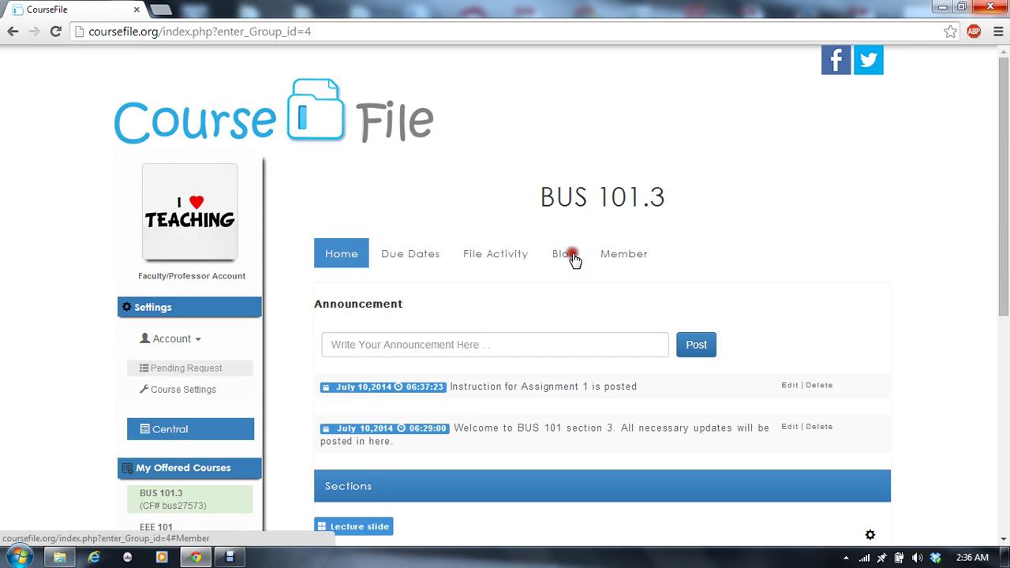
pyautogui.click(574, 259)
pyautogui.scroll(-2, 535, 370)
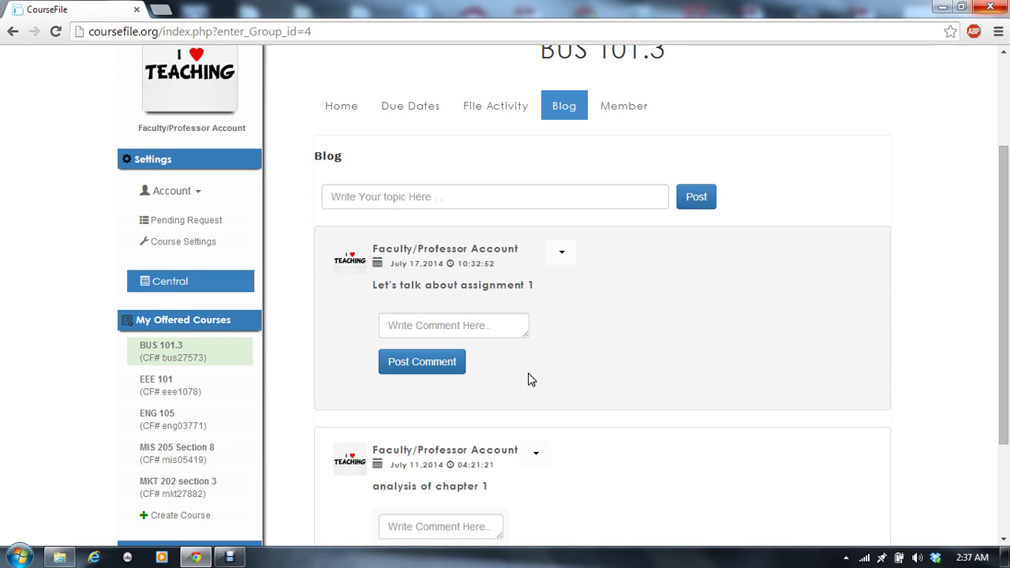
# Step: Check the options available for the blog topic "Let's talk about assignment 1" without deleting it
pyautogui.click(561, 251)
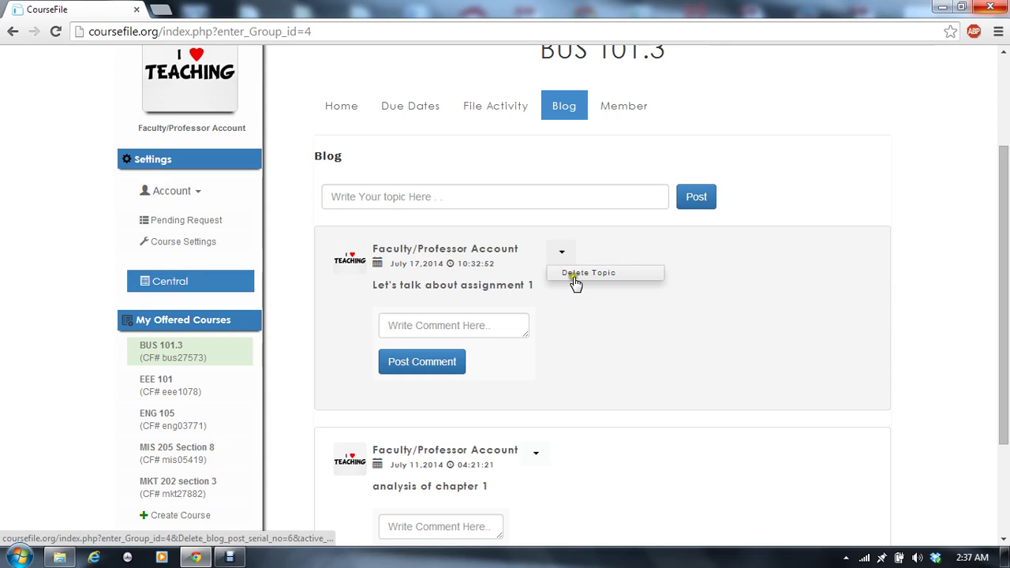
pyautogui.click(647, 378)
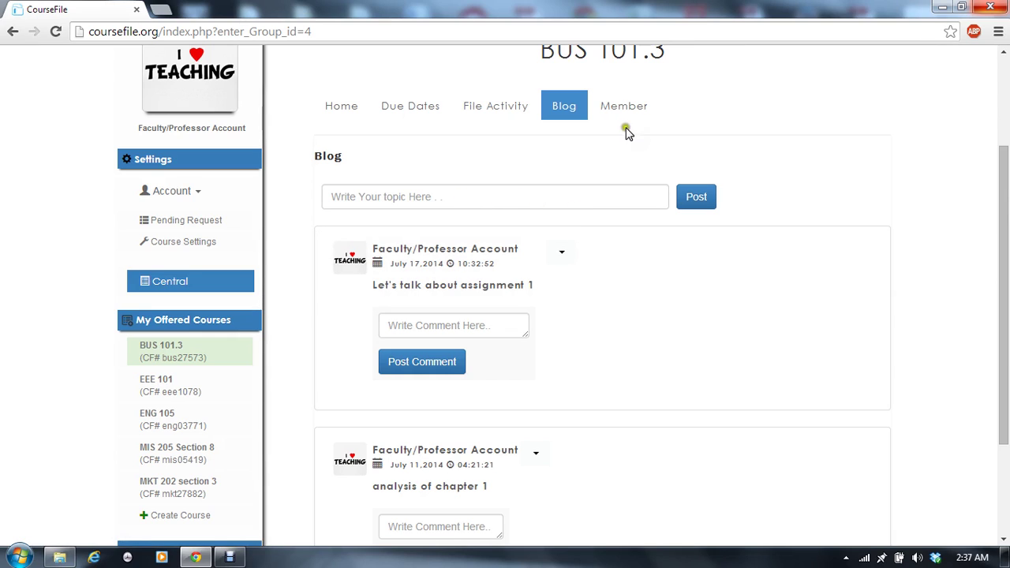
# Step: Open the Member page of BUS 101.3, view its message inbox, and dismiss the Windows performance notification
pyautogui.click(627, 111)
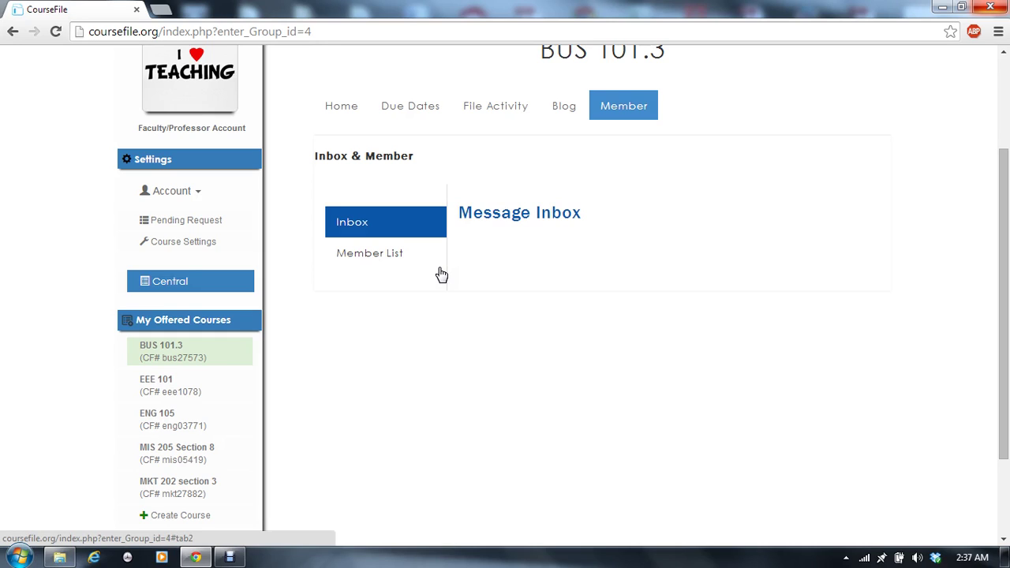
pyautogui.click(473, 276)
pyautogui.scroll(2, 473, 280)
pyautogui.scroll(-1, 471, 355)
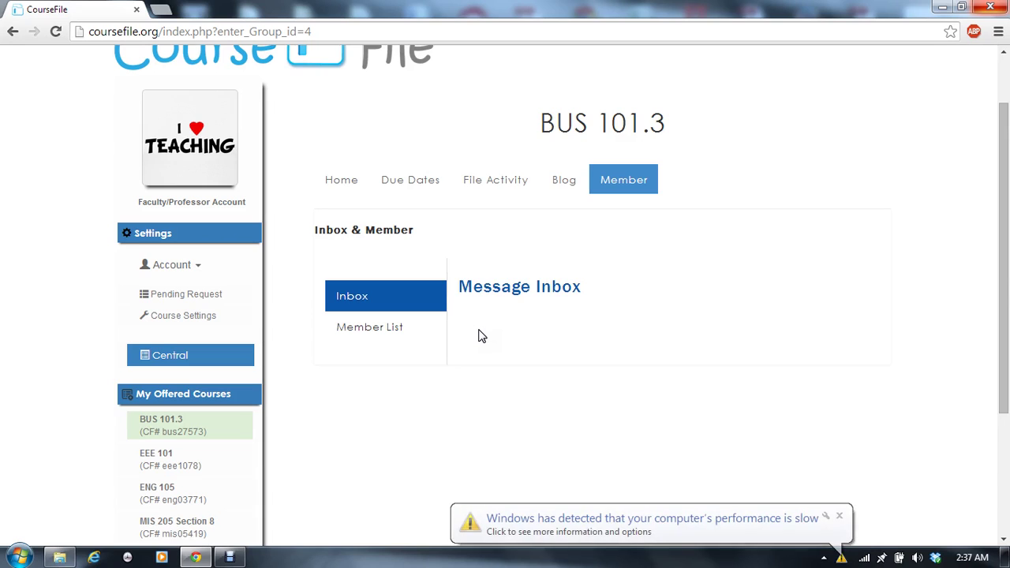
pyautogui.click(839, 516)
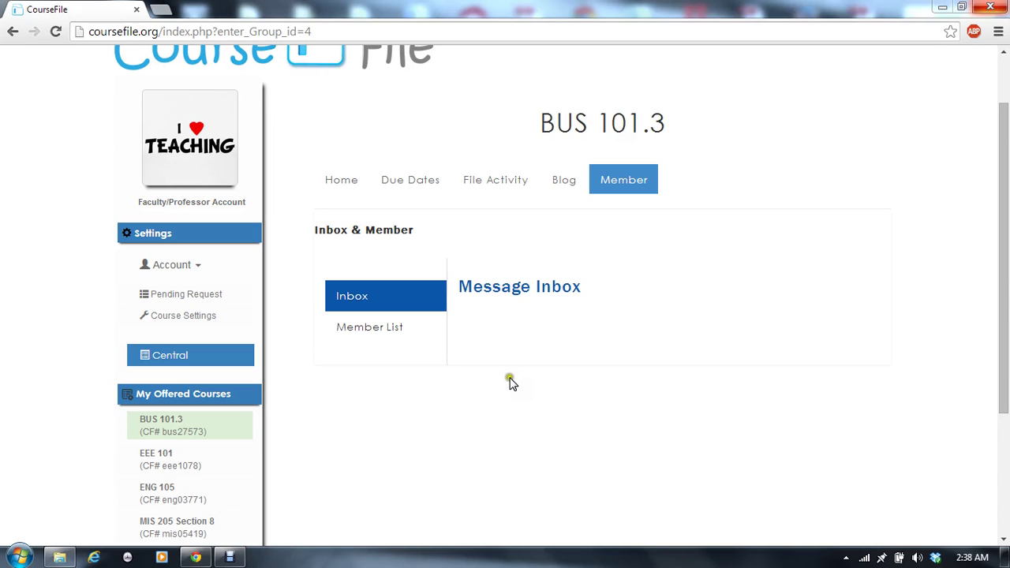
# Step: Open the Central page and review the latest announcements and upcoming due dates of the offered courses
pyautogui.click(199, 357)
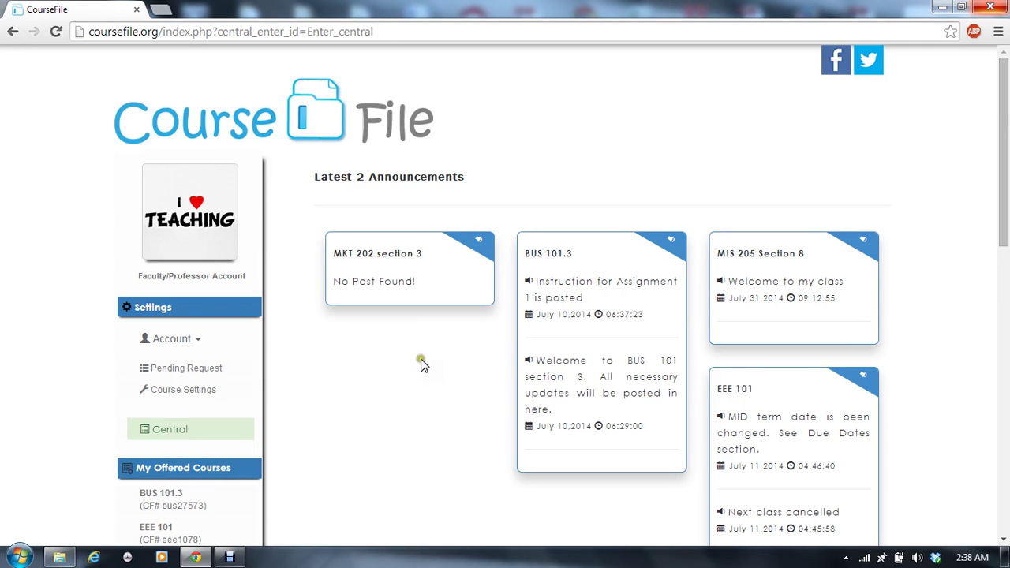
pyautogui.scroll(-5, 421, 360)
pyautogui.scroll(-5, 413, 363)
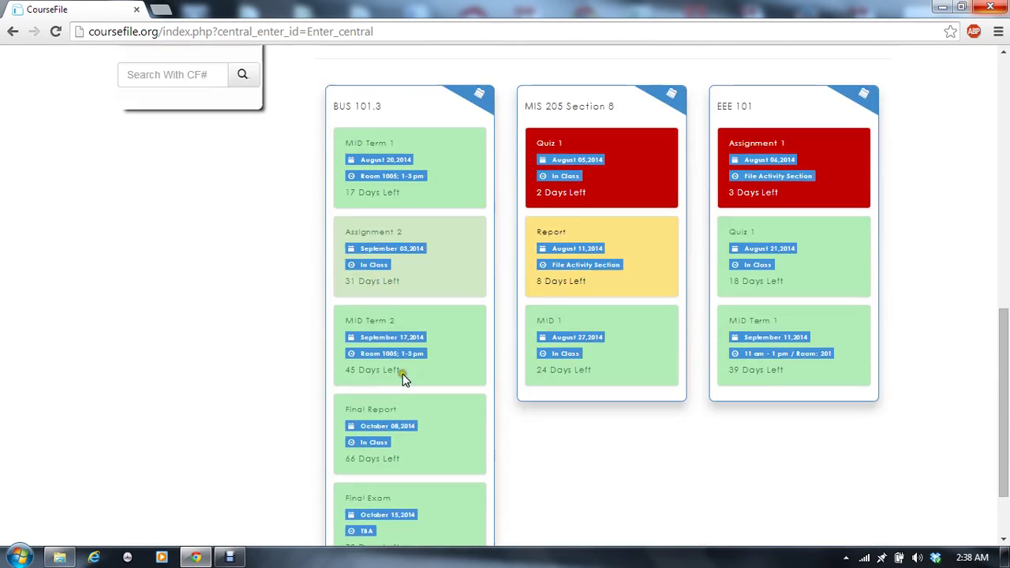
pyautogui.scroll(6, 402, 379)
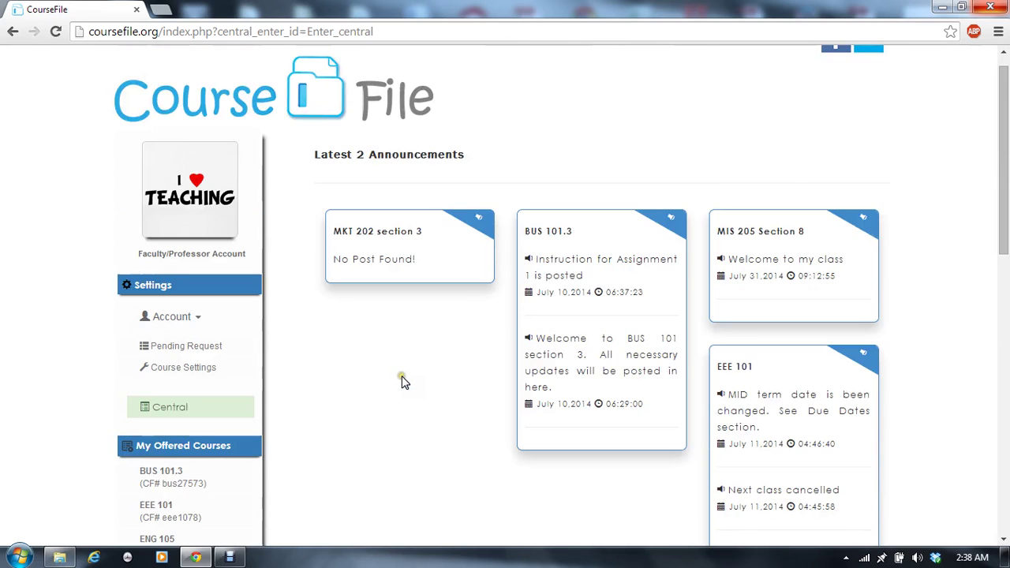
pyautogui.scroll(3, 402, 378)
pyautogui.scroll(-3, 402, 381)
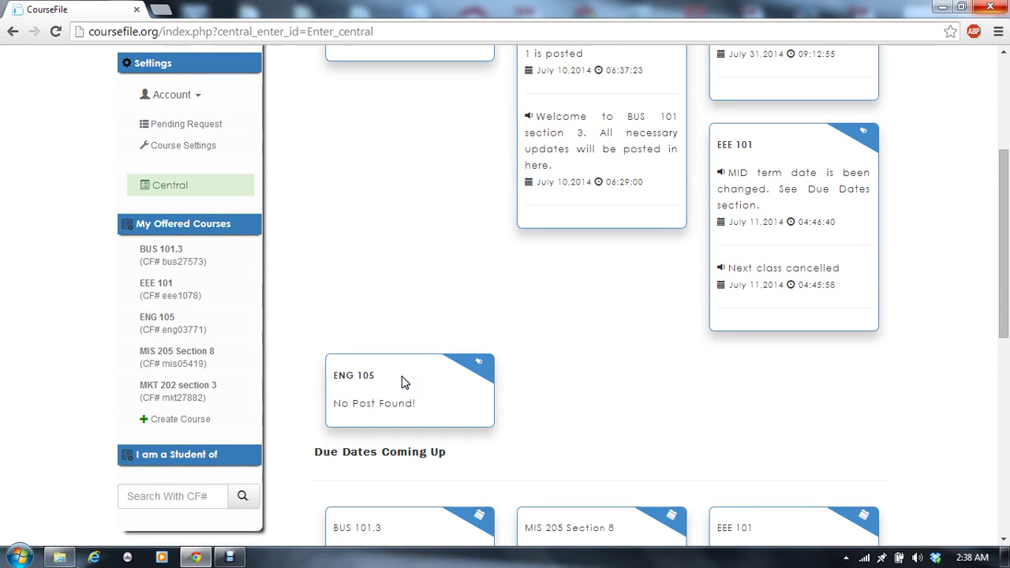
pyautogui.scroll(3, 403, 382)
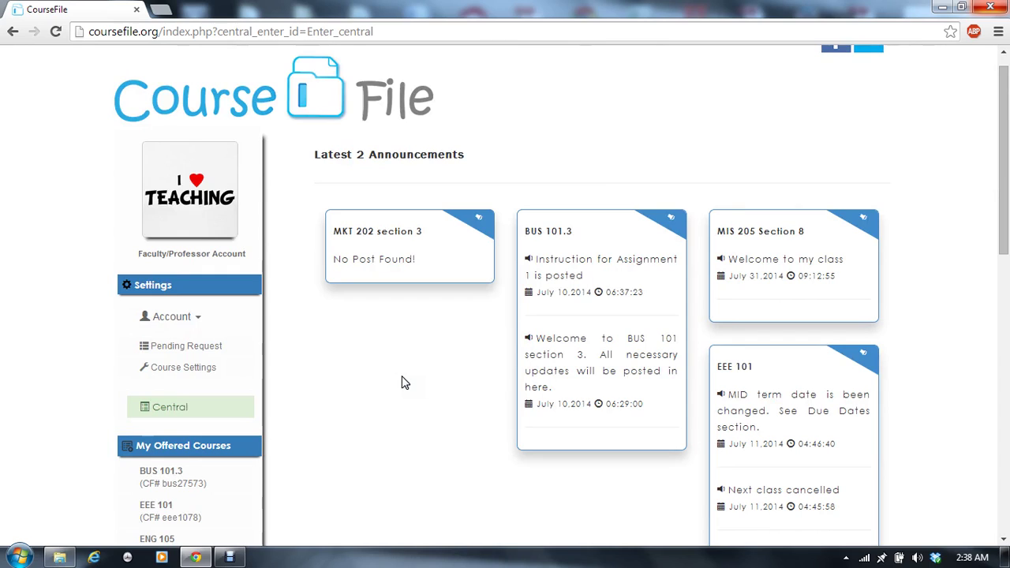
pyautogui.scroll(-4, 505, 334)
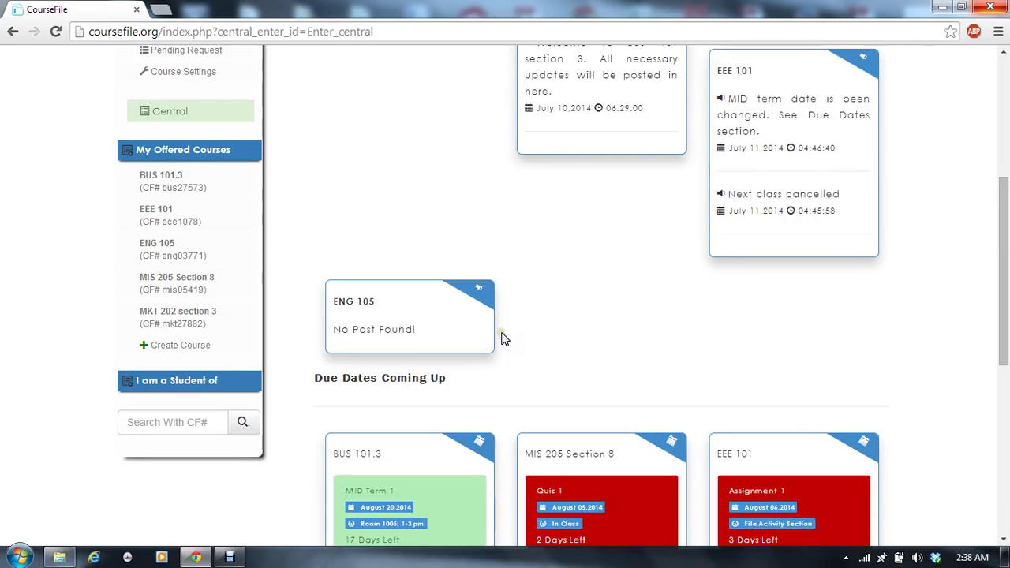
pyautogui.scroll(-4, 505, 340)
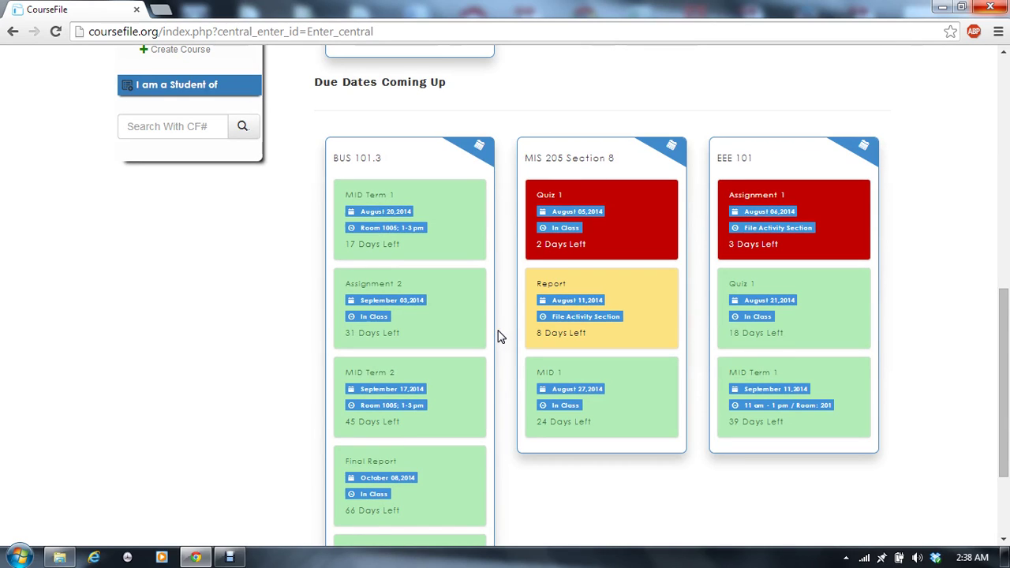
pyautogui.scroll(6, 497, 340)
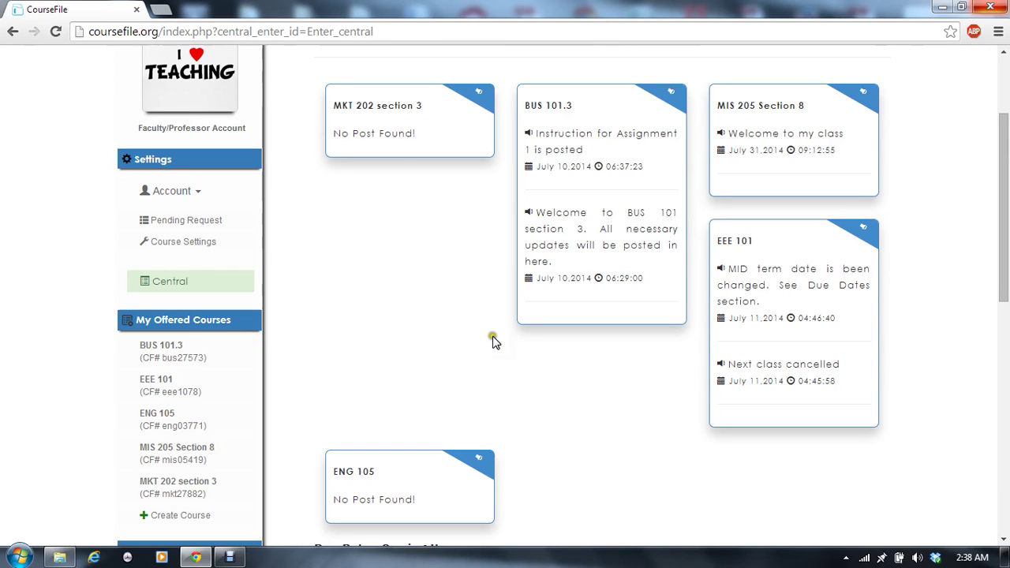
pyautogui.scroll(2, 481, 281)
pyautogui.scroll(-3, 481, 288)
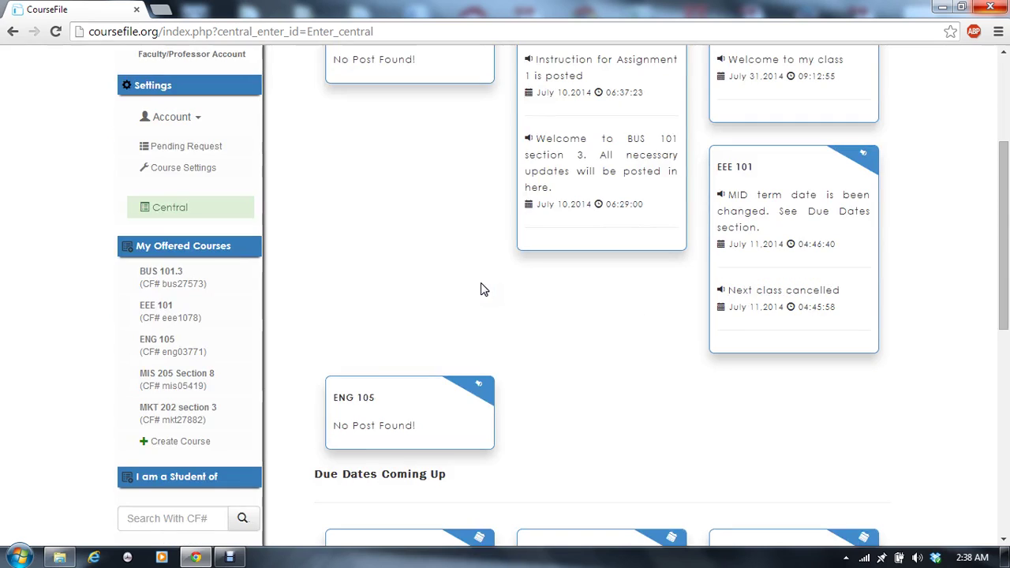
pyautogui.scroll(-6, 476, 287)
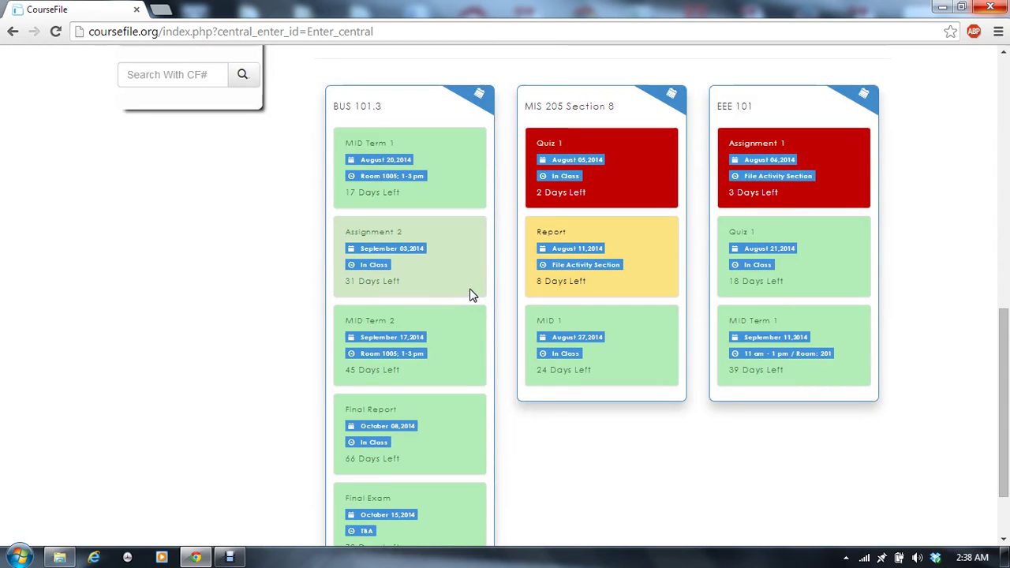
# Step: Examine the due date cards of BUS 101.3, MIS 205 Section 8 and EEE 101, and recheck the announcements on the Central page
pyautogui.click(469, 289)
pyautogui.click(590, 395)
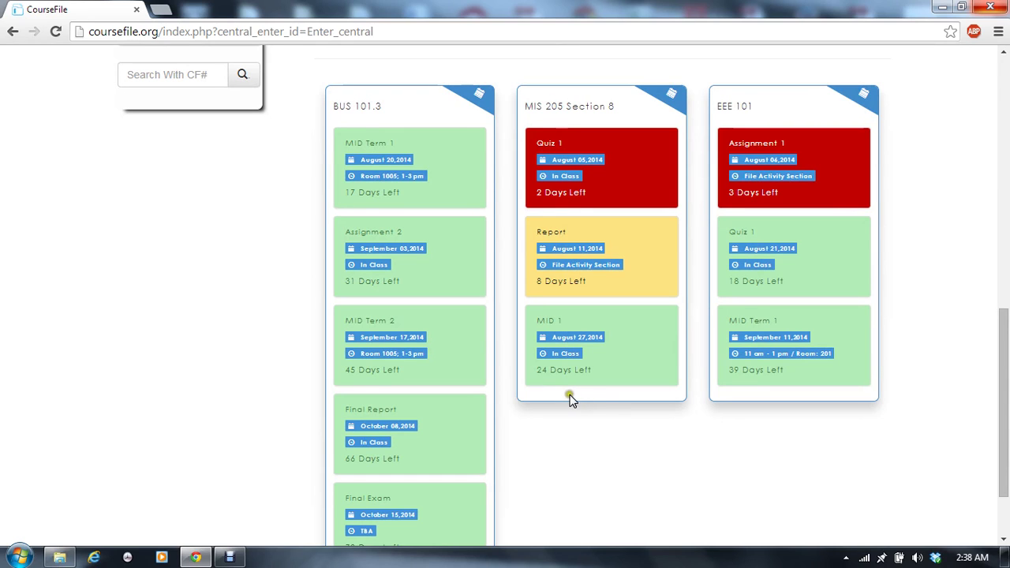
pyautogui.scroll(2, 570, 399)
pyautogui.scroll(5, 570, 399)
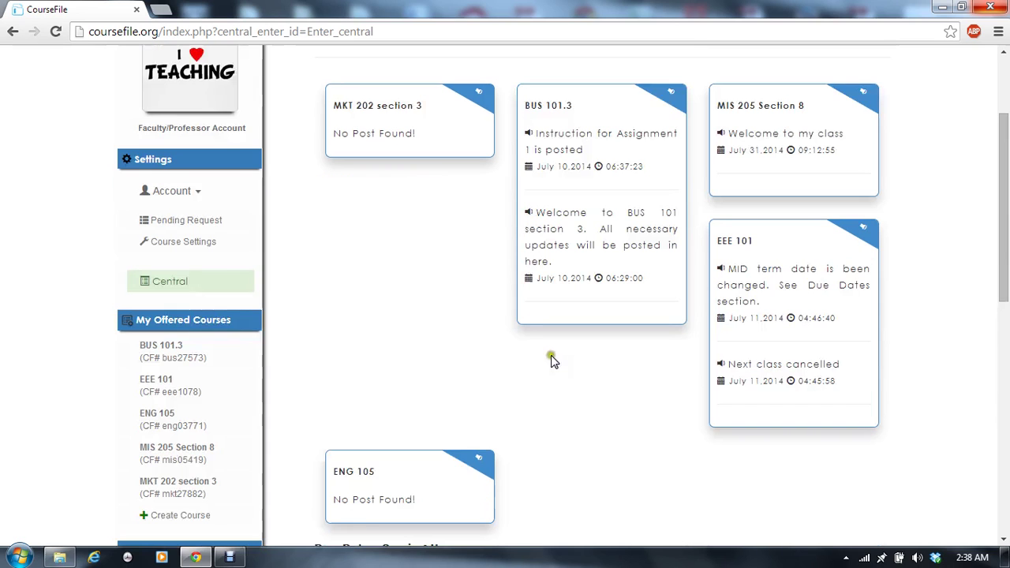
pyautogui.scroll(-8, 552, 361)
pyautogui.scroll(-1, 556, 345)
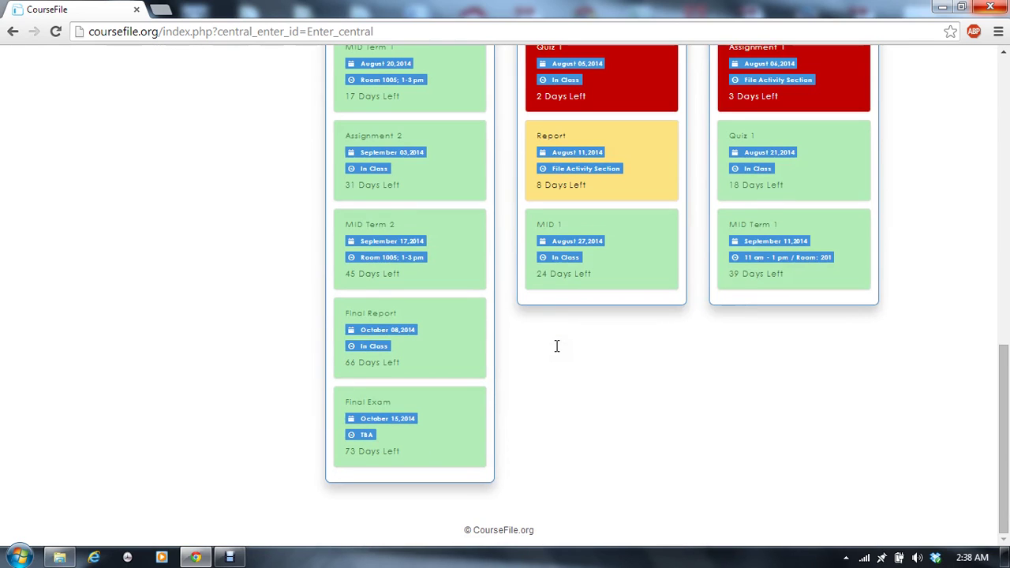
pyautogui.scroll(3, 556, 346)
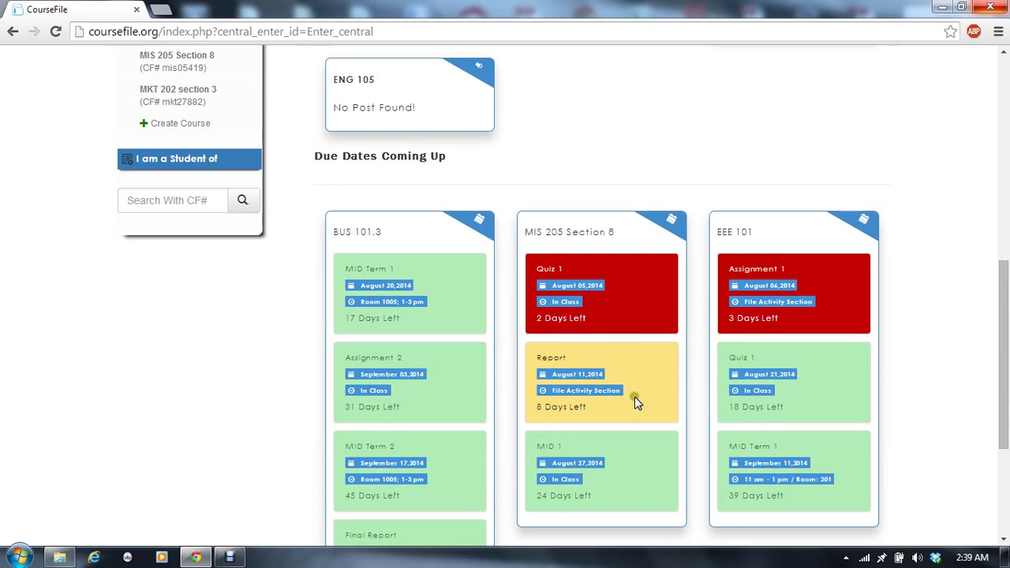
pyautogui.scroll(-3, 634, 396)
pyautogui.scroll(10, 634, 395)
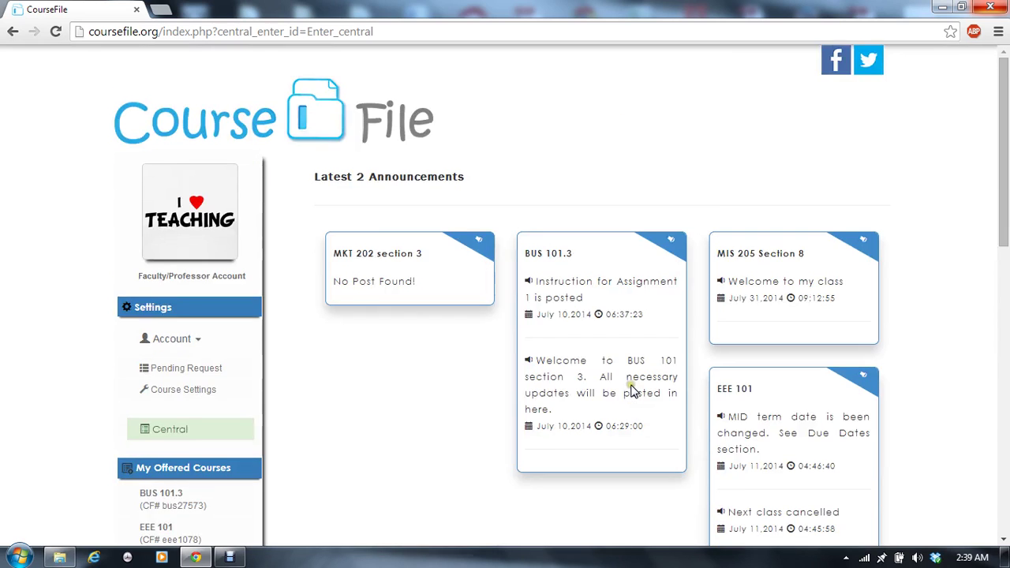
pyautogui.scroll(-6, 631, 390)
pyautogui.scroll(4, 631, 390)
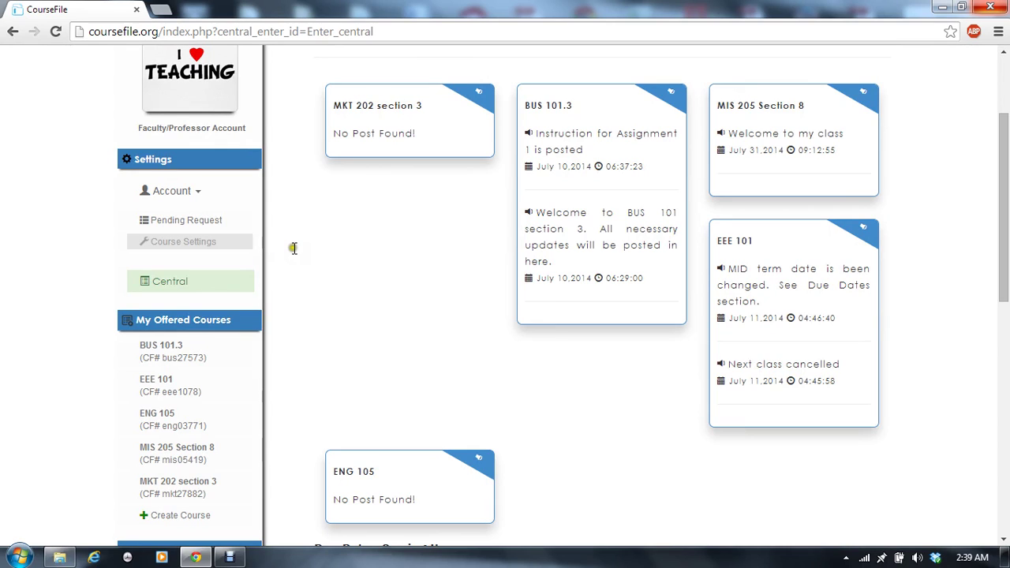
# Step: Open the course settings of BUS 101.3
pyautogui.click(191, 242)
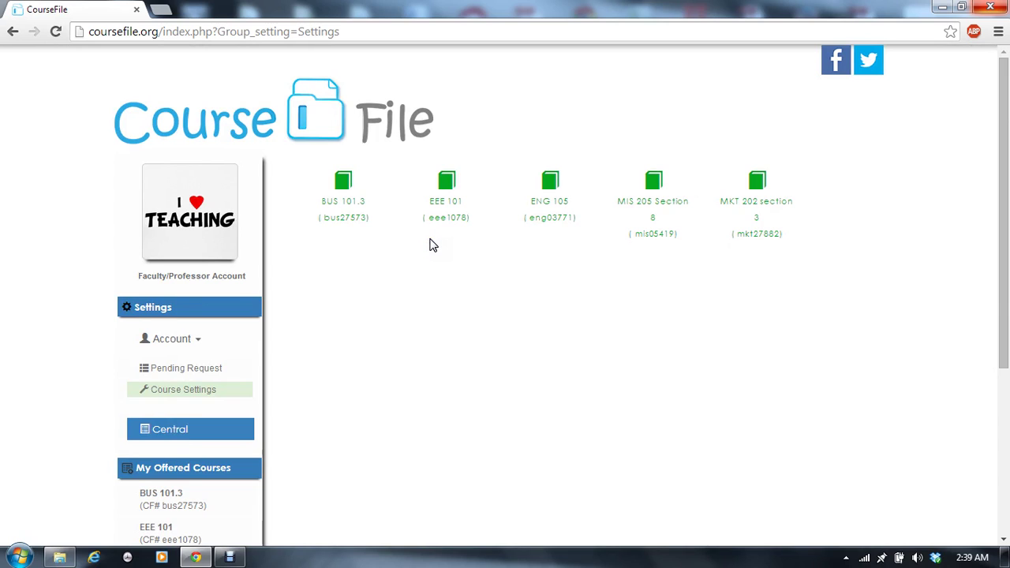
pyautogui.click(353, 203)
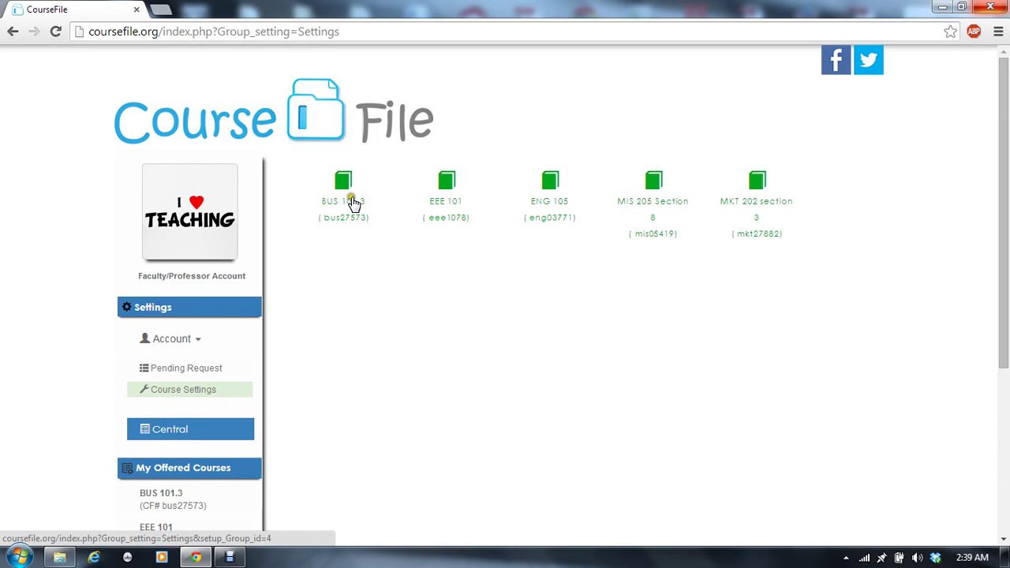
pyautogui.scroll(-3, 469, 322)
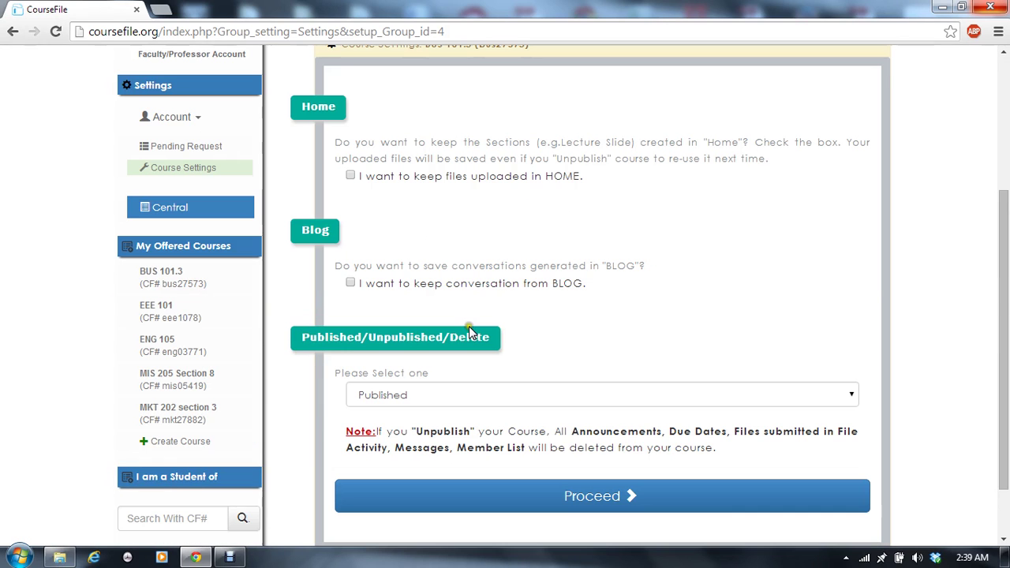
# Step: Examine the status choices offered for BUS 101.3 in the Published/Unpublished/Delete section
pyautogui.click(468, 300)
pyautogui.click(497, 392)
pyautogui.click(773, 396)
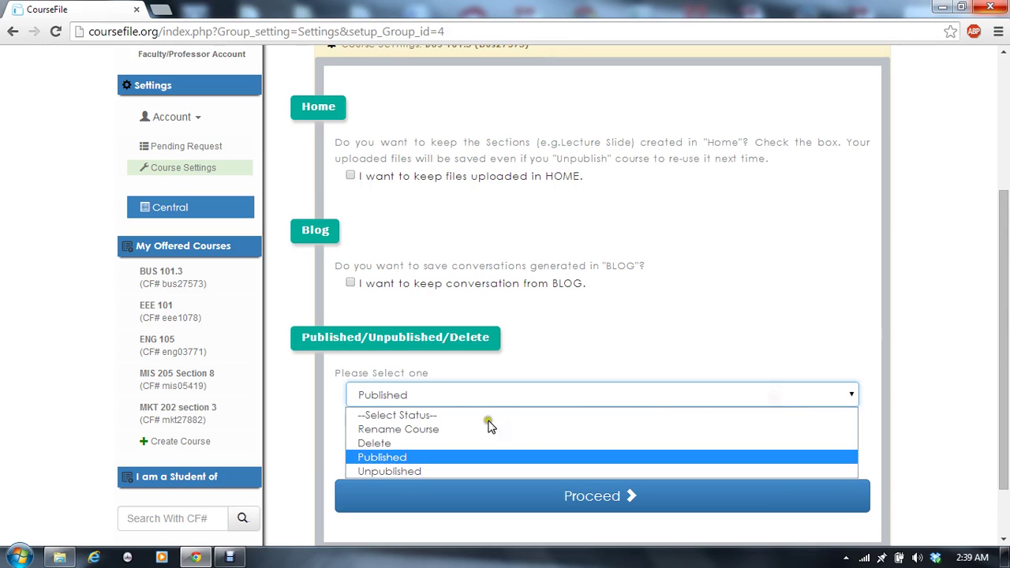
pyautogui.click(393, 461)
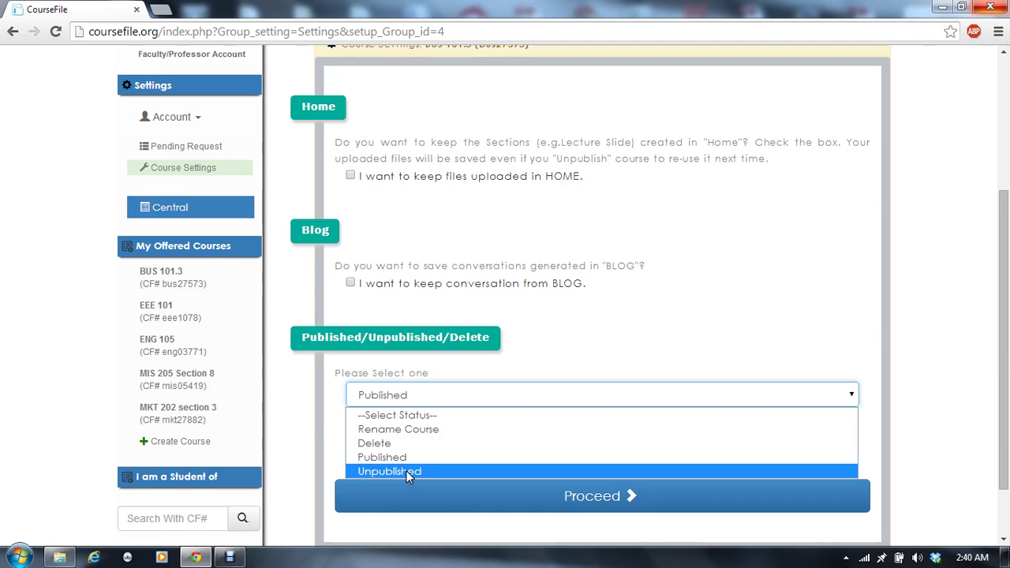
pyautogui.click(406, 470)
# Step: Enable keeping the files uploaded in Home and the conversations from Blog for BUS 101.3
pyautogui.click(350, 249)
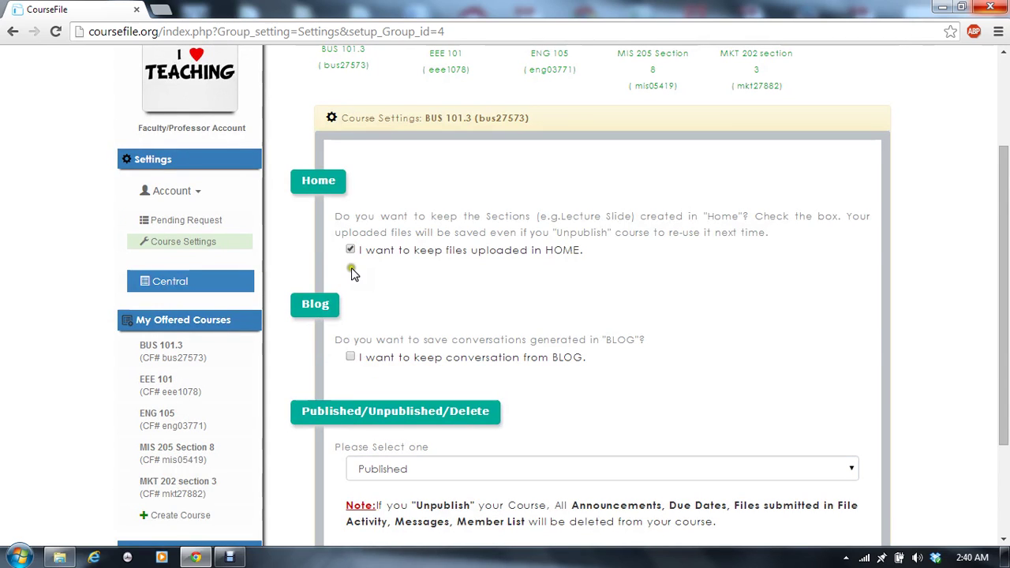
pyautogui.scroll(-1, 386, 253)
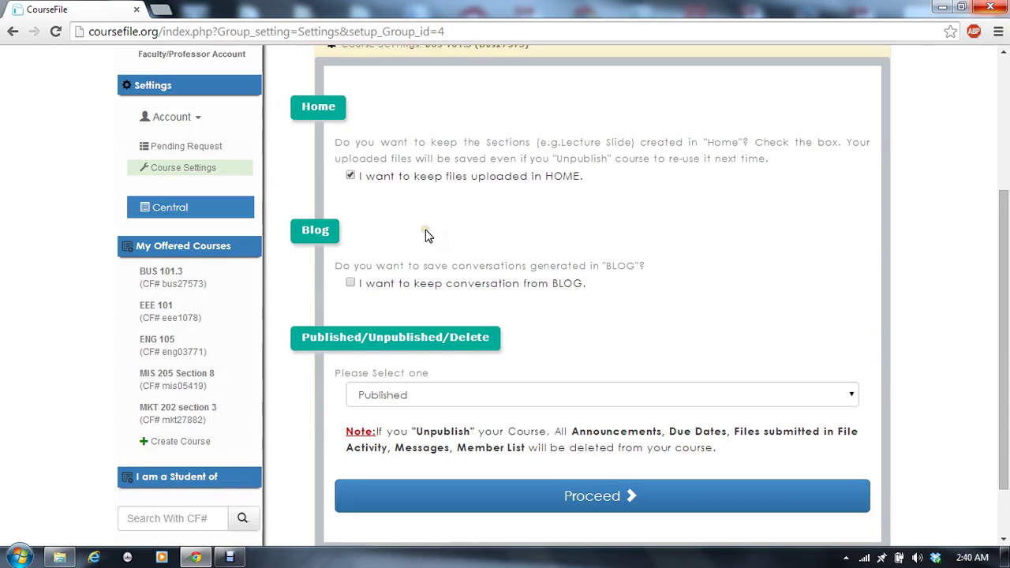
pyautogui.click(350, 282)
# Step: Review the BUS 101.3 course status setting, the note about unpublishing, and the selected Home and Blog options
pyautogui.scroll(-1, 471, 261)
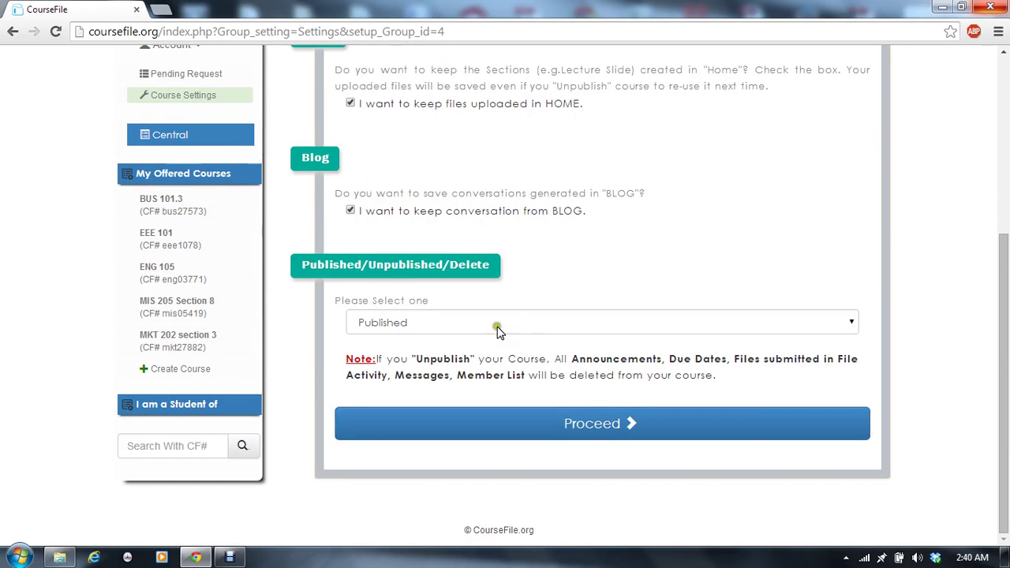
pyautogui.click(849, 323)
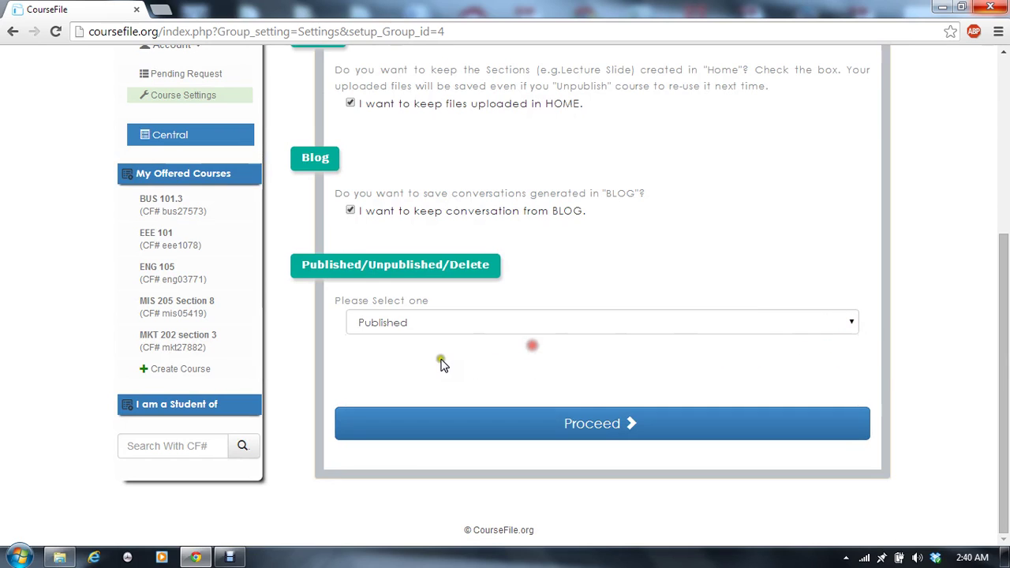
pyautogui.click(738, 223)
pyautogui.click(658, 286)
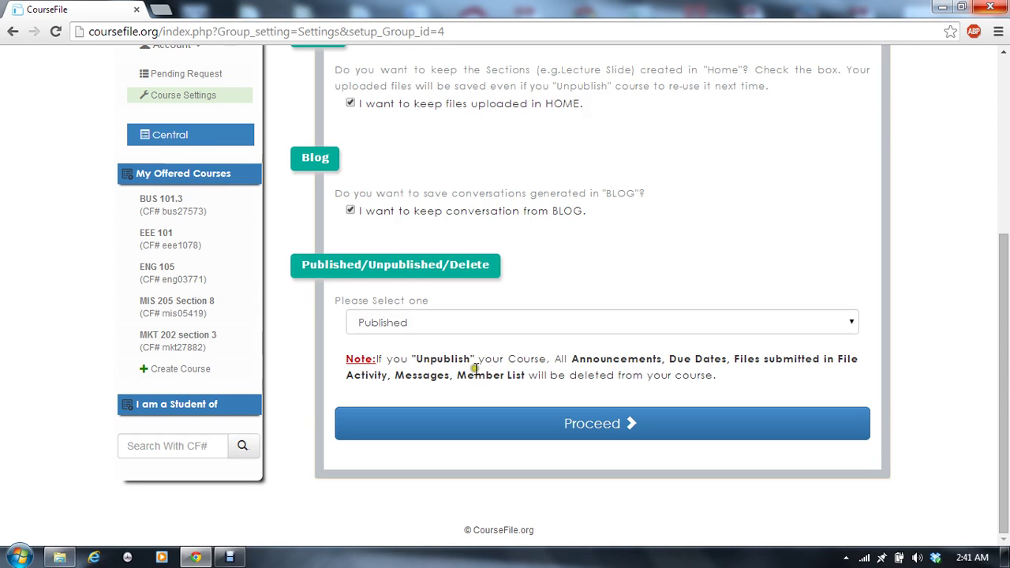
pyautogui.scroll(5, 521, 355)
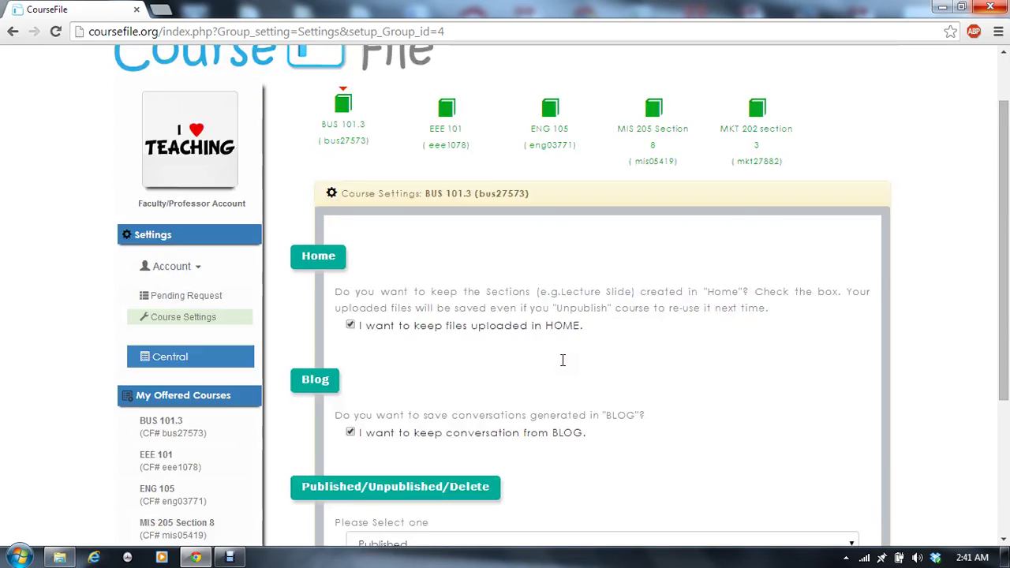
pyautogui.scroll(-3, 499, 382)
pyautogui.scroll(-2, 499, 384)
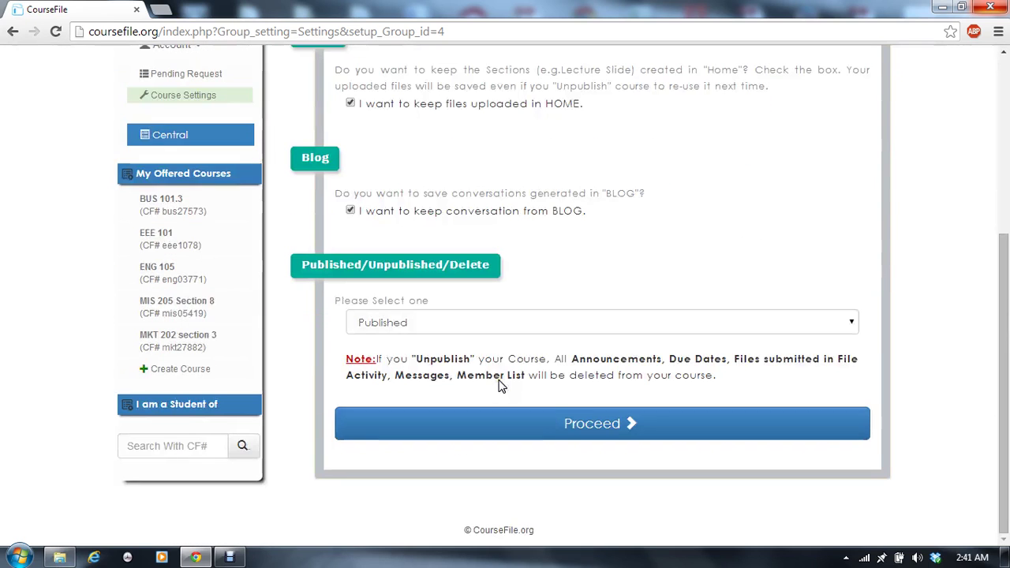
pyautogui.click(498, 384)
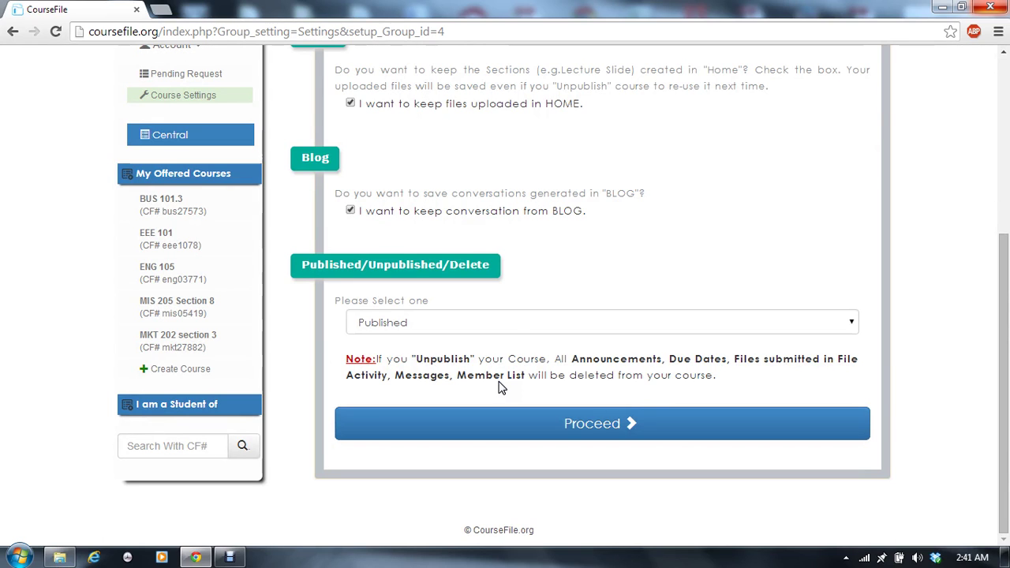
pyautogui.scroll(3, 430, 402)
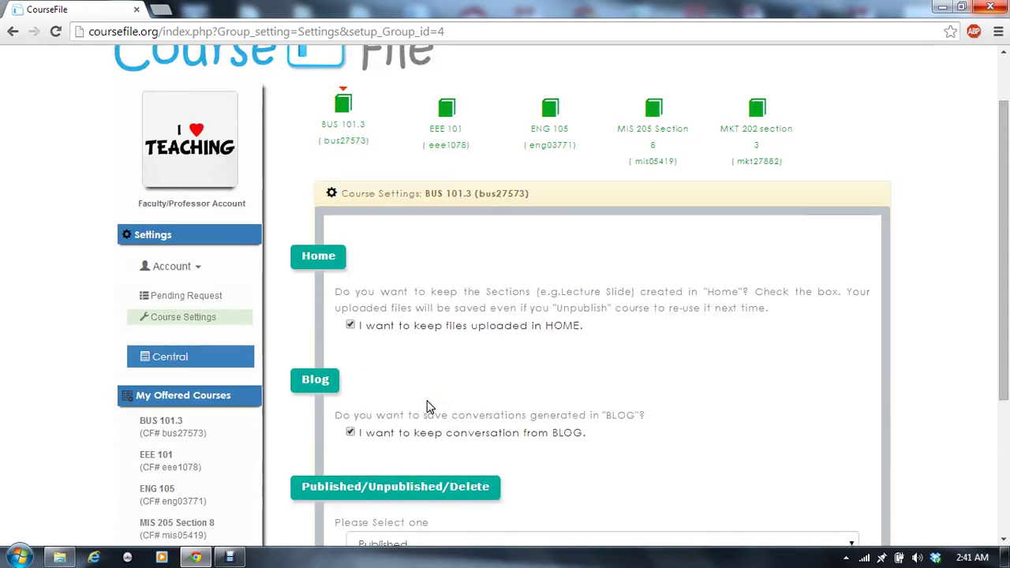
# Step: Look over the whole BUS 101.3 course settings page, from the row of courses through the Home and Blog keep options to the unpublishing note
pyautogui.scroll(-1, 345, 343)
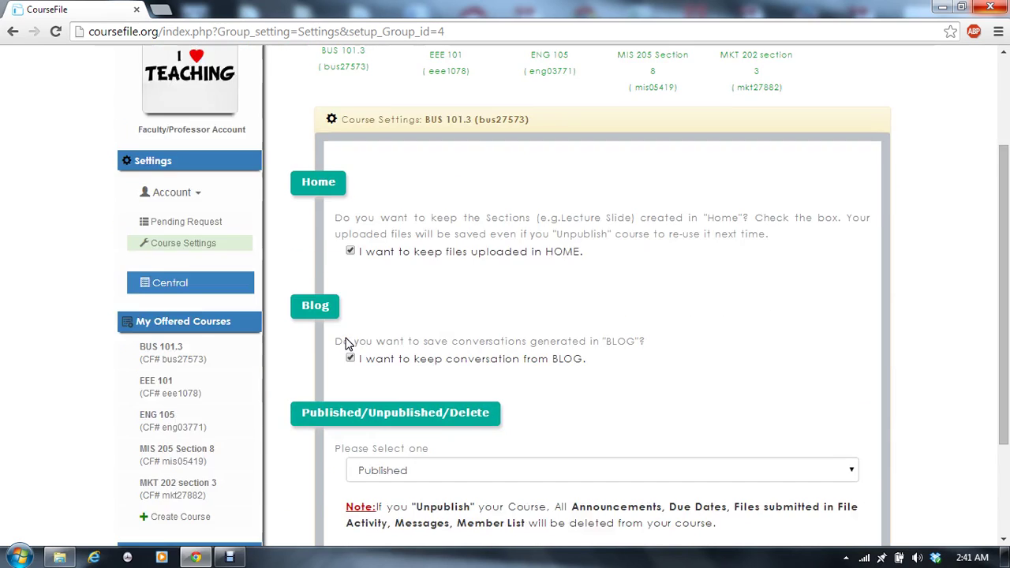
pyautogui.scroll(-2, 345, 343)
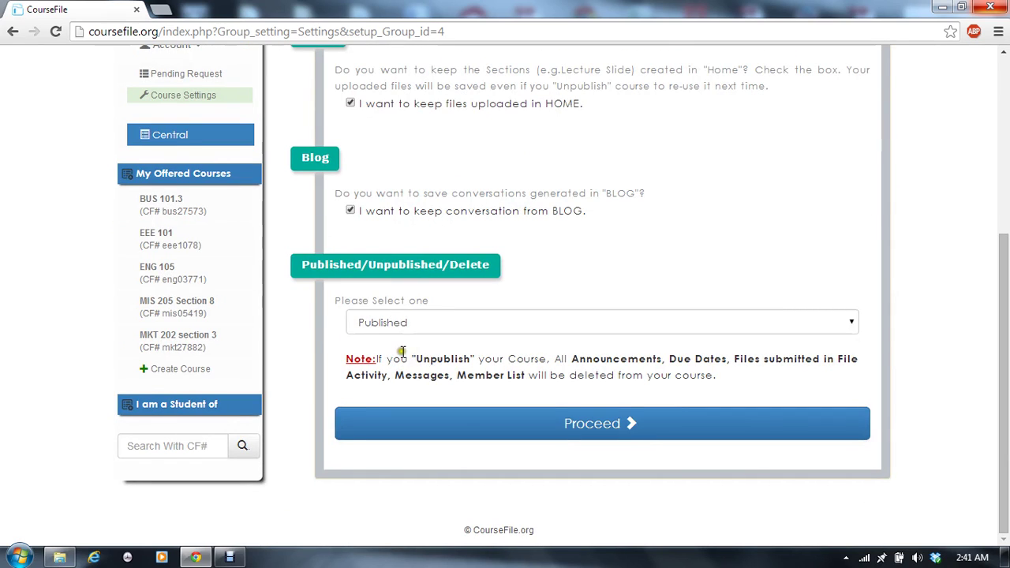
pyautogui.scroll(4, 401, 353)
pyautogui.scroll(-4, 402, 355)
pyautogui.scroll(3, 341, 301)
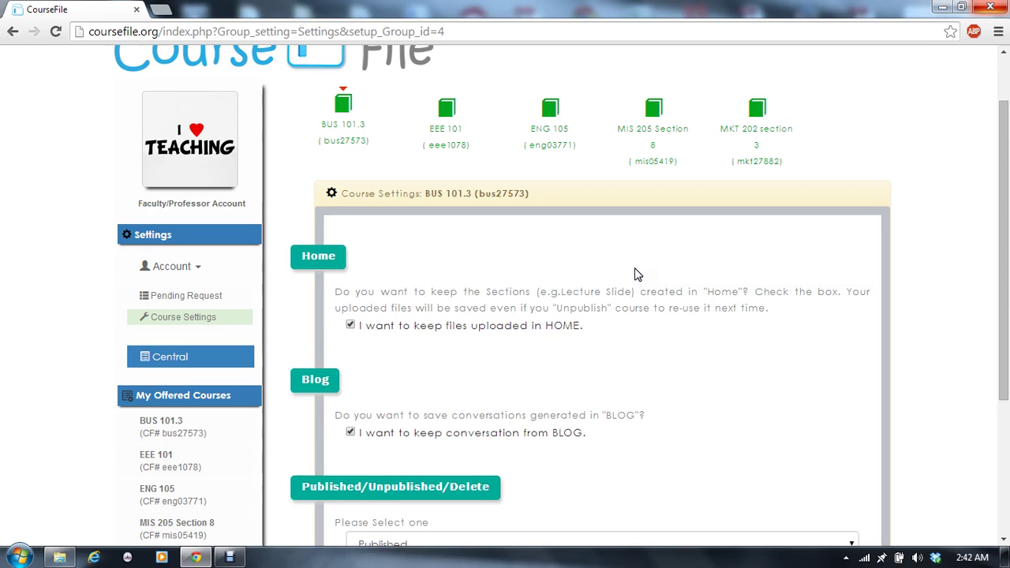
pyautogui.click(622, 227)
pyautogui.scroll(1, 621, 230)
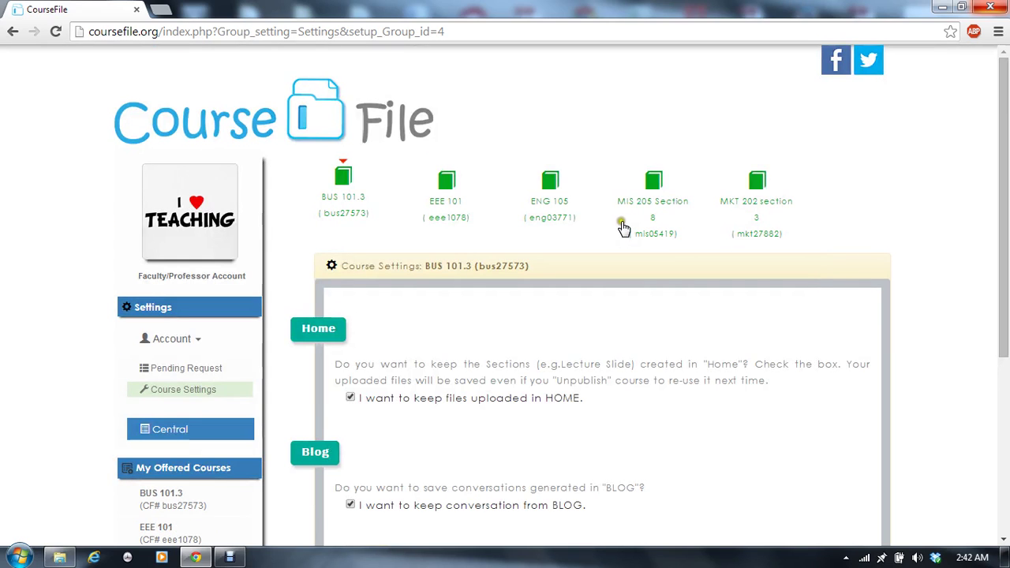
pyautogui.scroll(-4, 624, 340)
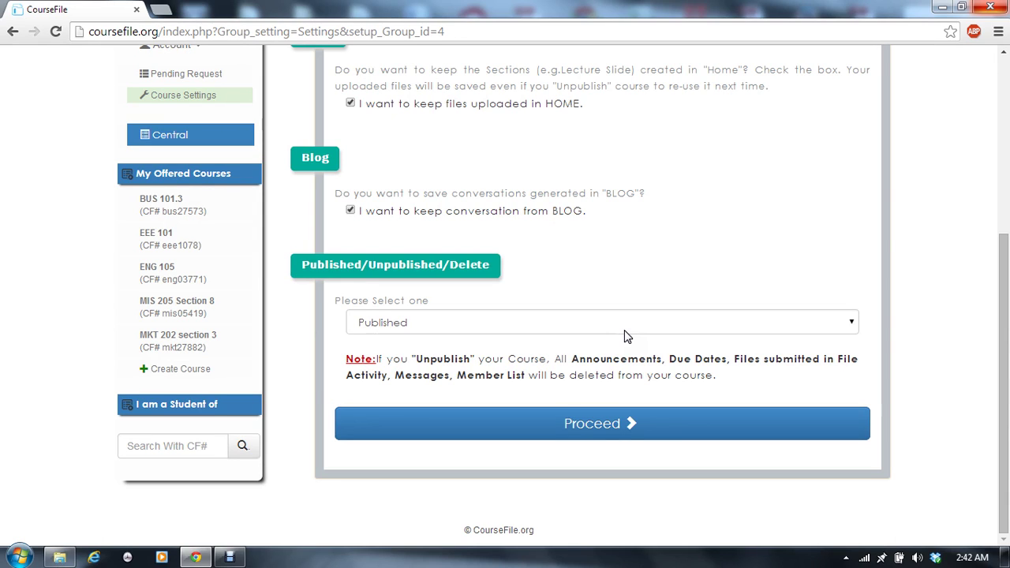
pyautogui.scroll(3, 745, 202)
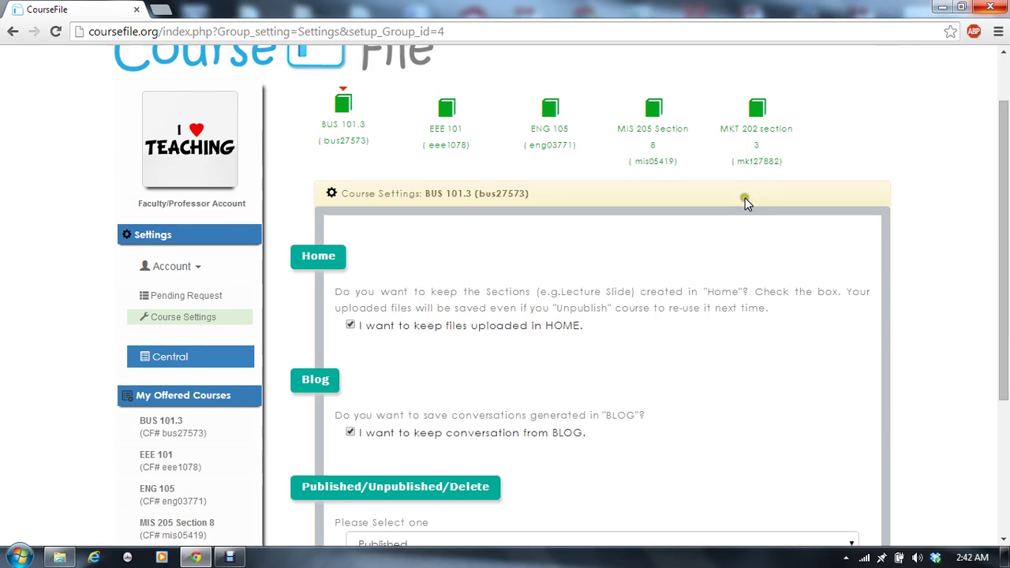
pyautogui.scroll(2, 745, 203)
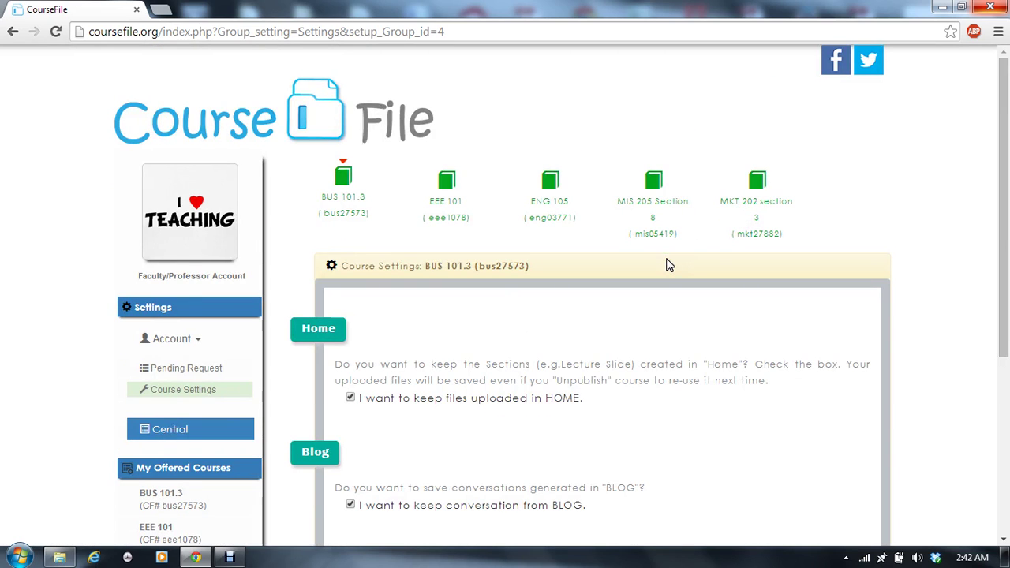
pyautogui.scroll(-4, 667, 265)
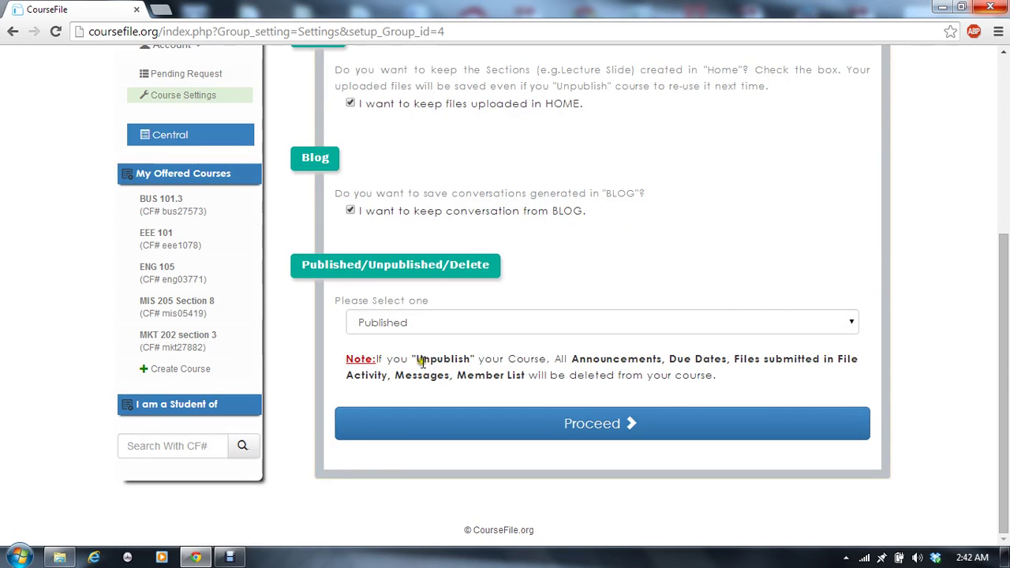